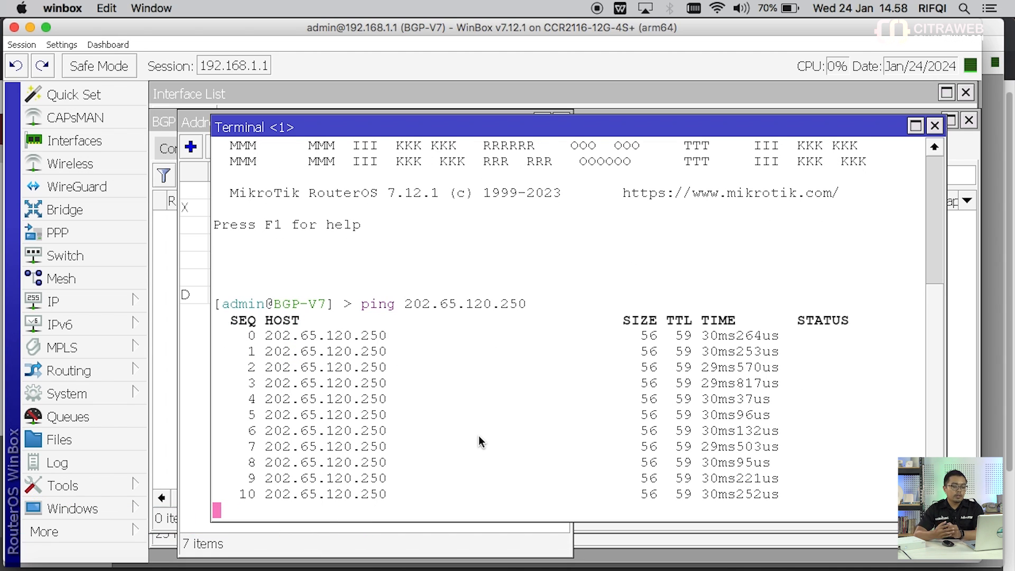
Stop the running ping, switch to Citraweb's BGP Peer registration page in Chrome, and activate its router IP address field
key(ctrl+c)
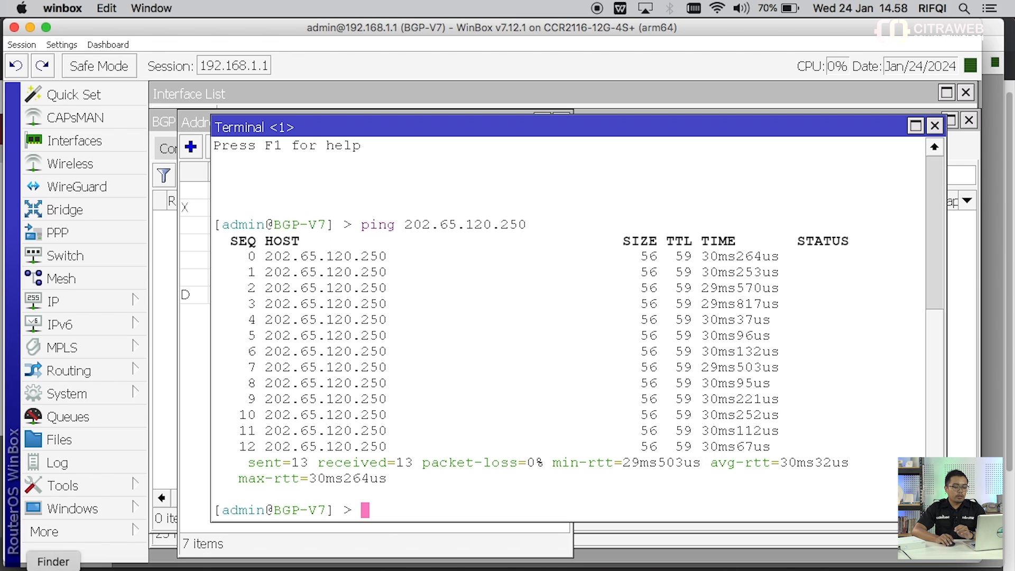
right_click(135, 568)
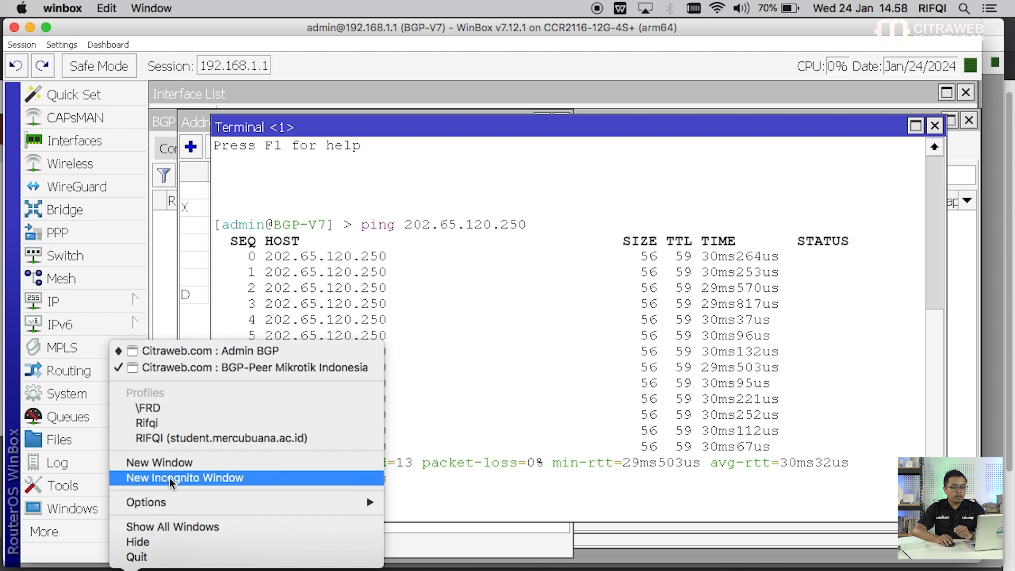
click(183, 366)
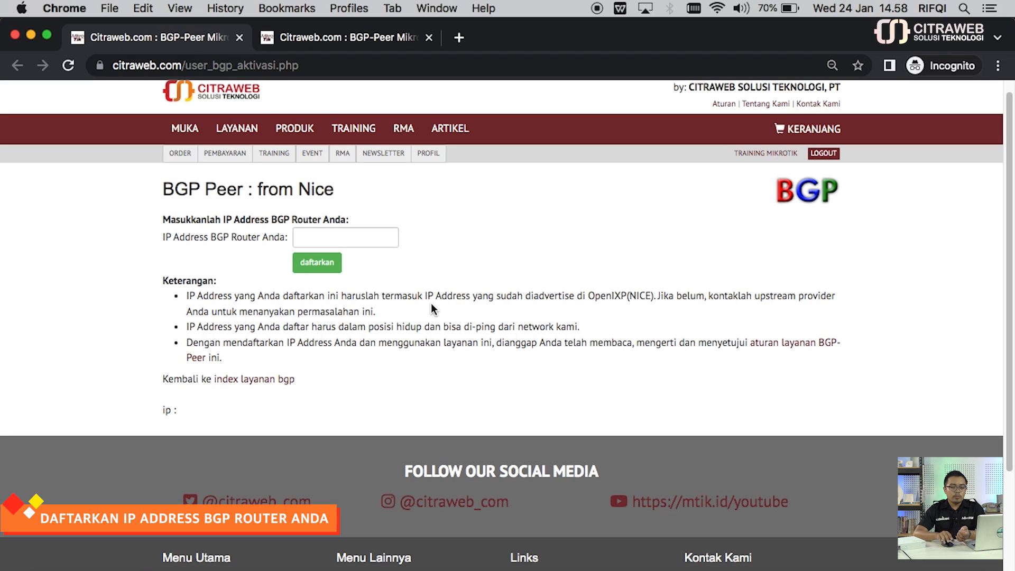
click(366, 241)
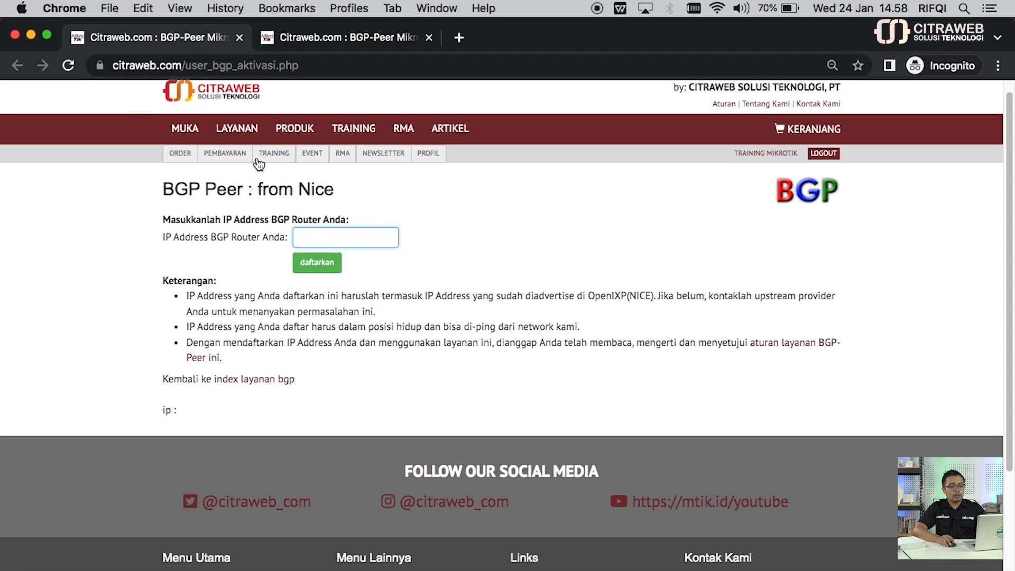
Switch to the BGP-V7 WinBox session and close its Terminal, Address List and Interface List windows
click(789, 569)
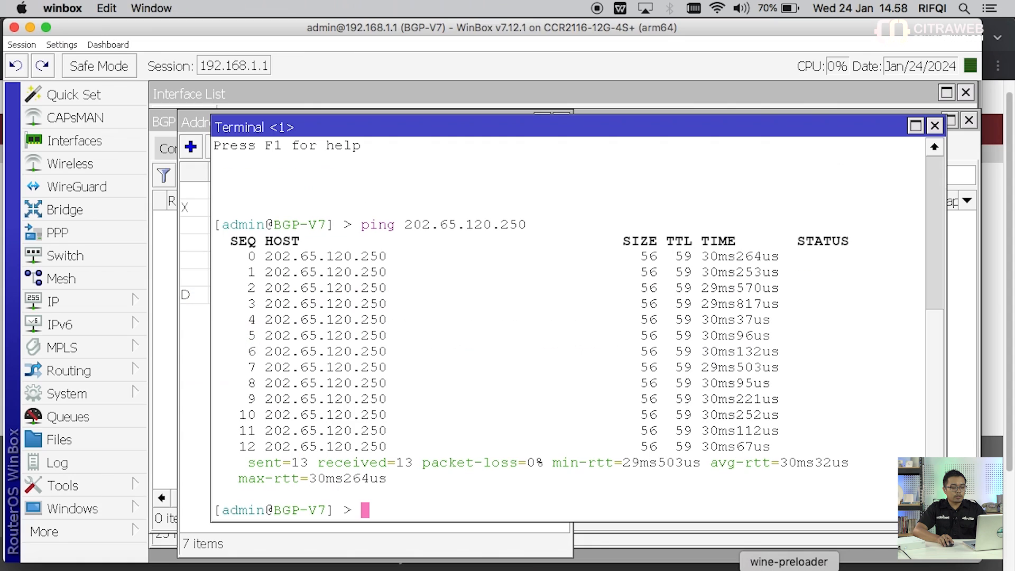
click(933, 126)
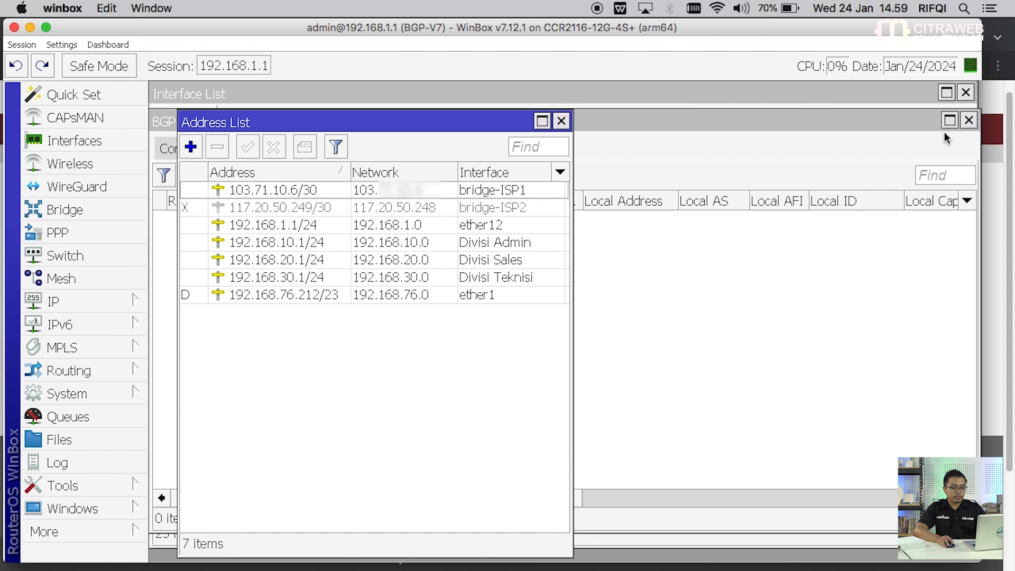
click(562, 119)
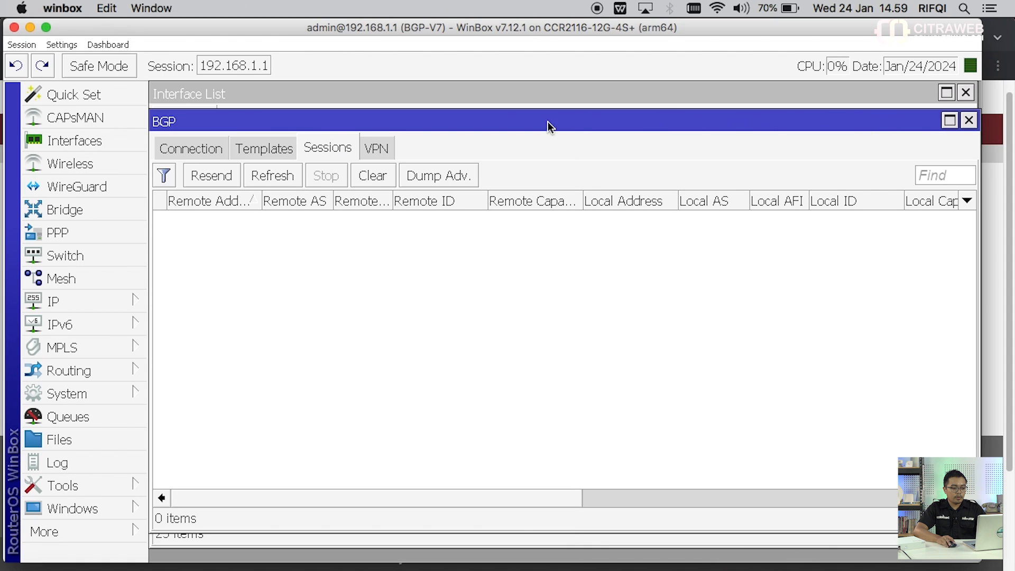
click(965, 92)
Open the BGP routing configuration and show its templates
click(76, 367)
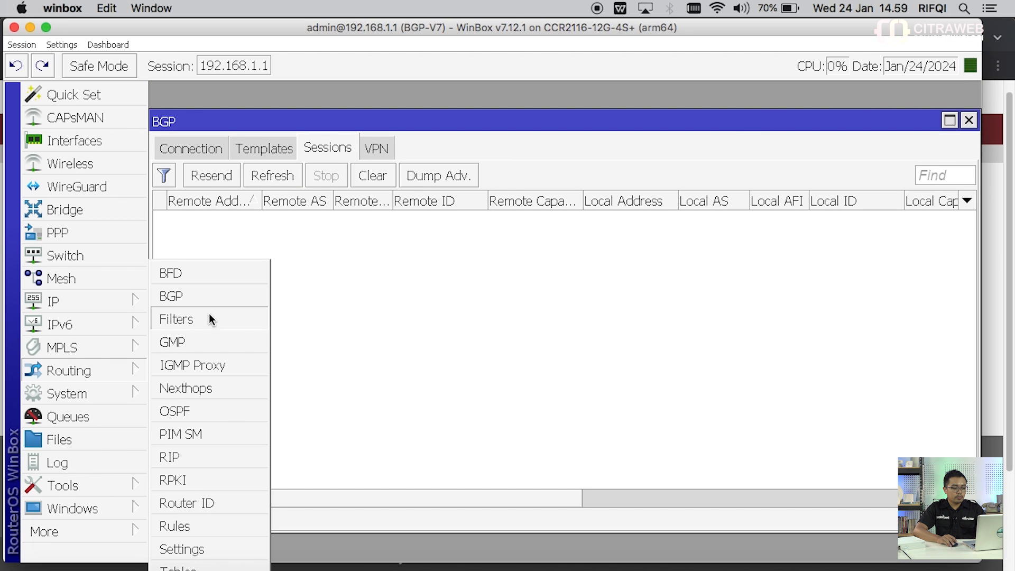
click(201, 296)
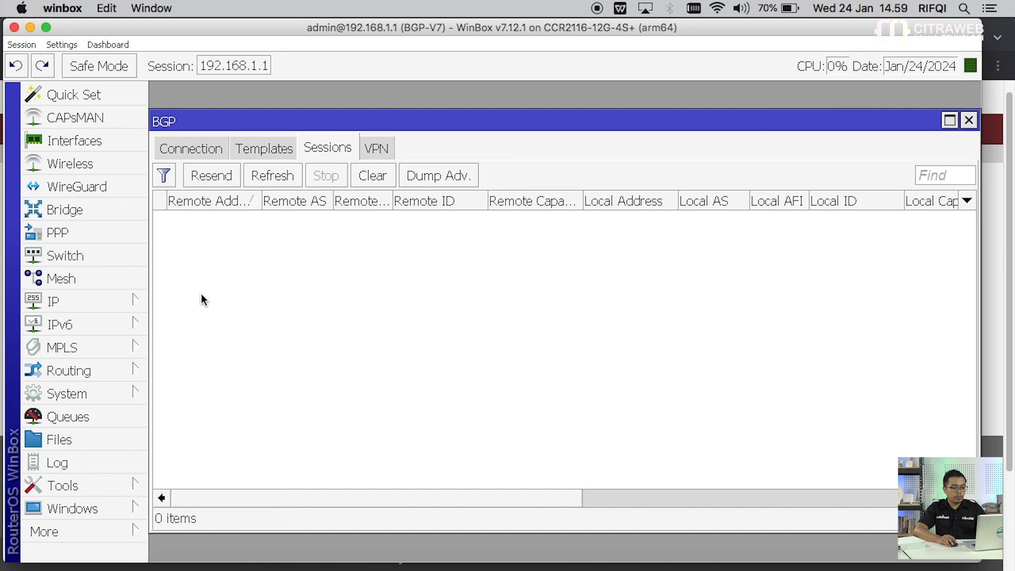
click(272, 148)
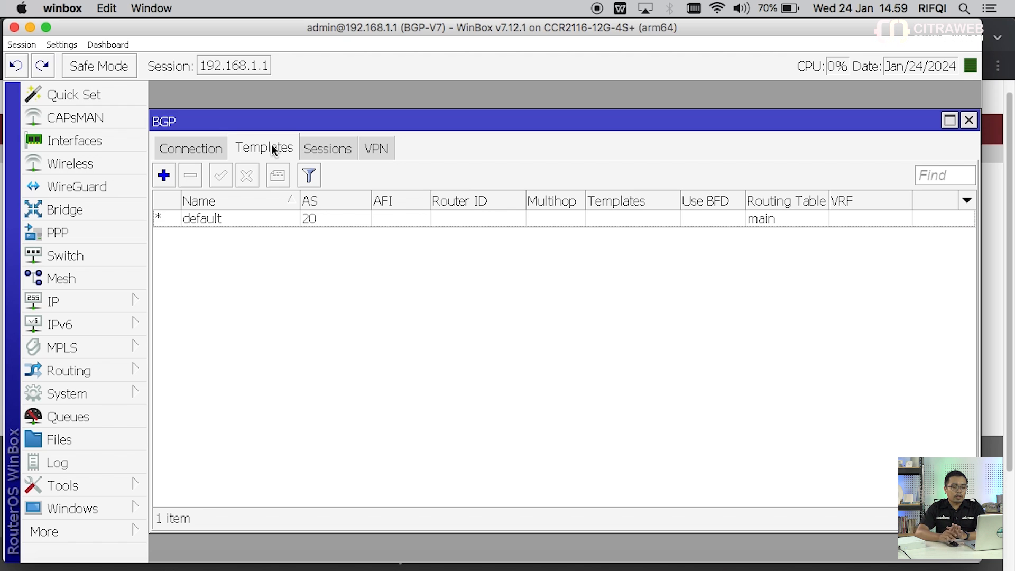
Switch to the RouterOS 6.48.6 WinBox session and open its BGP configuration at an enlarged display size
click(828, 569)
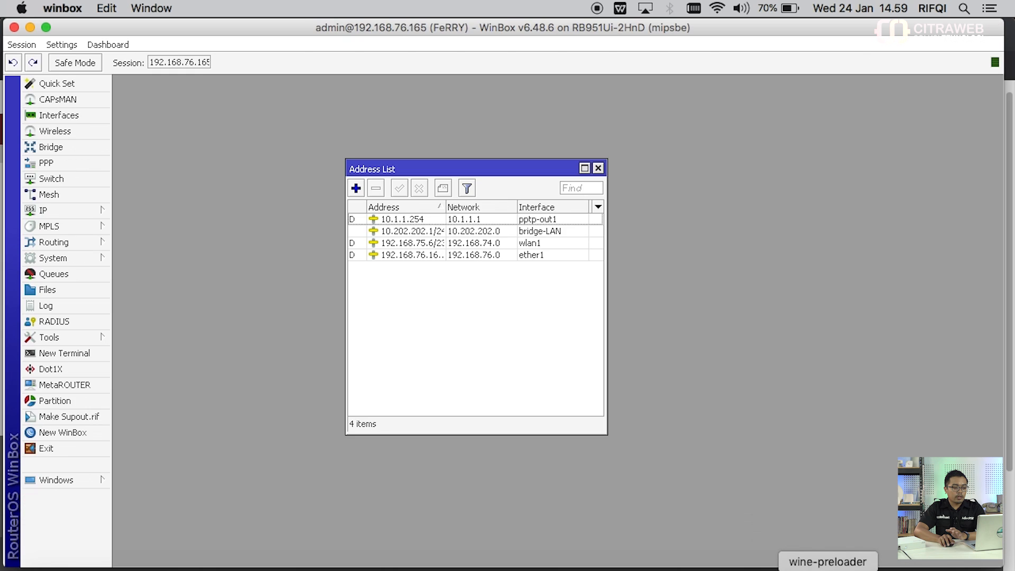
click(74, 246)
click(133, 265)
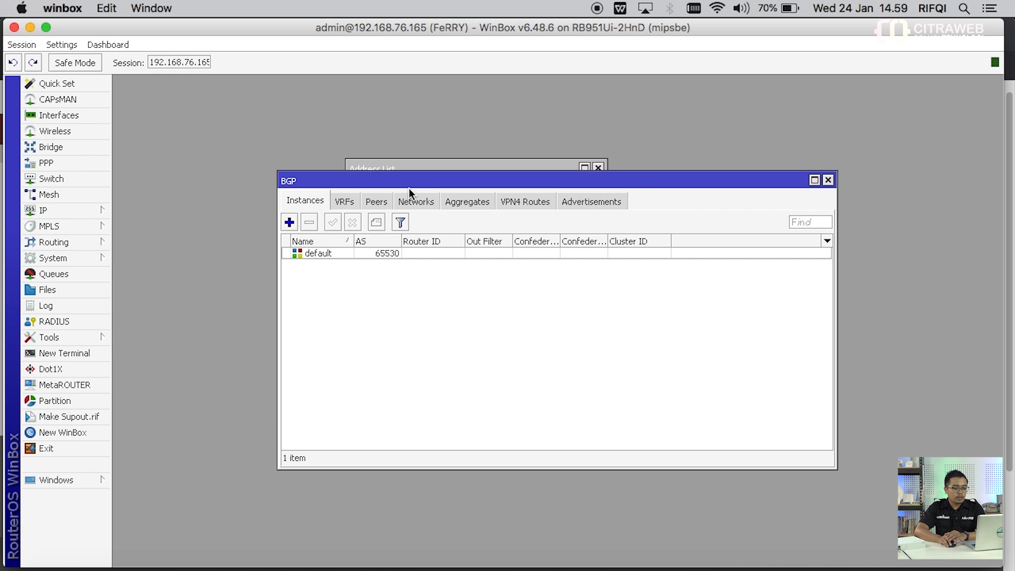
click(375, 183)
drag(376, 184, 309, 181)
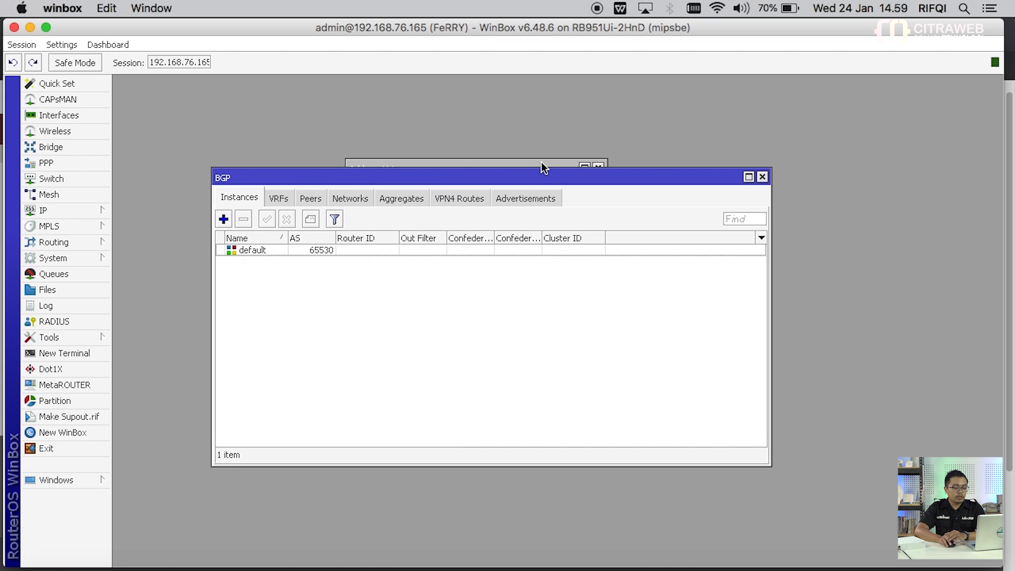
click(74, 45)
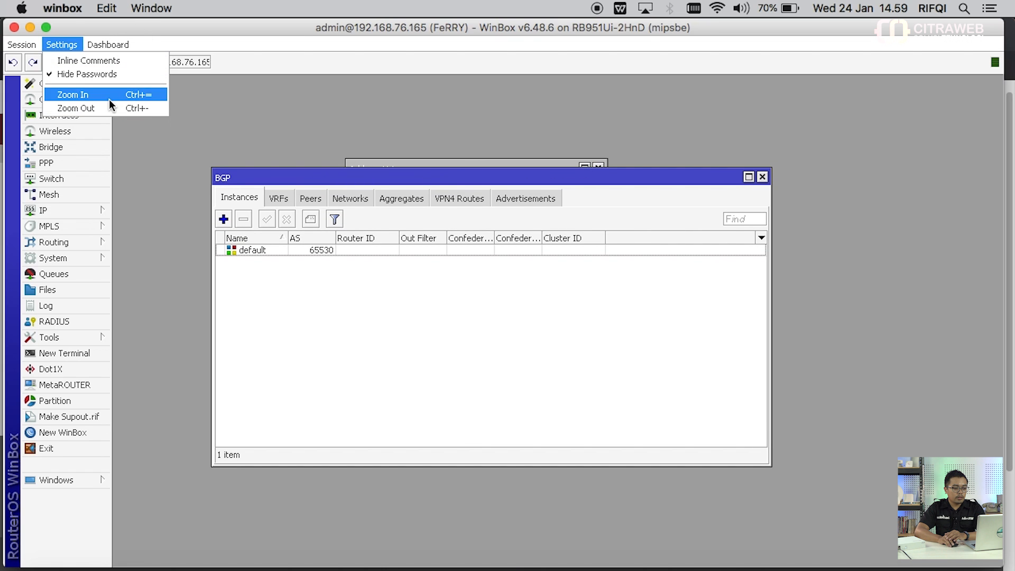
click(79, 94)
drag(326, 211, 271, 143)
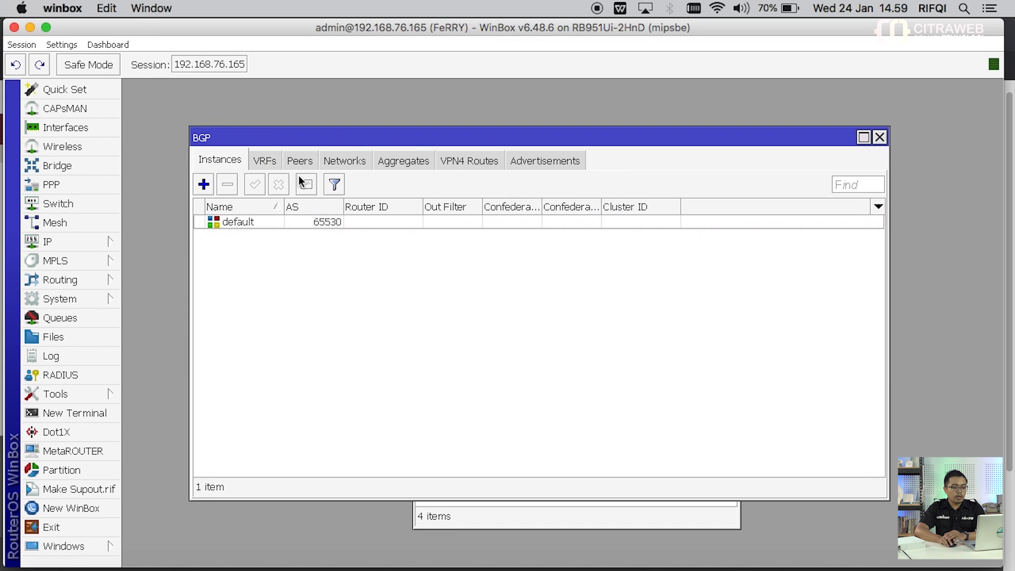
Examine the BGP instances and peers lists on the RouterOS 6 router
click(294, 163)
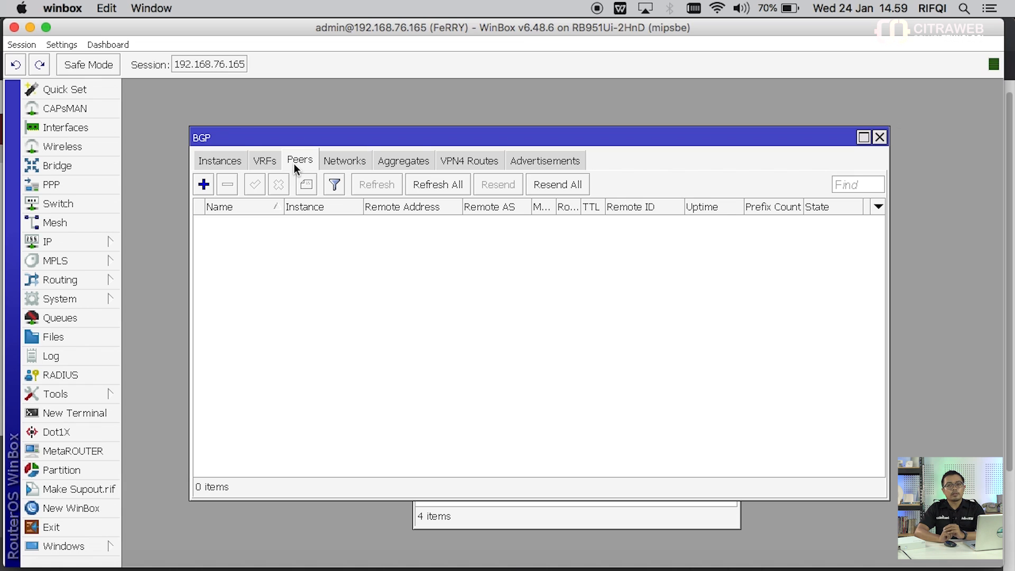
click(237, 163)
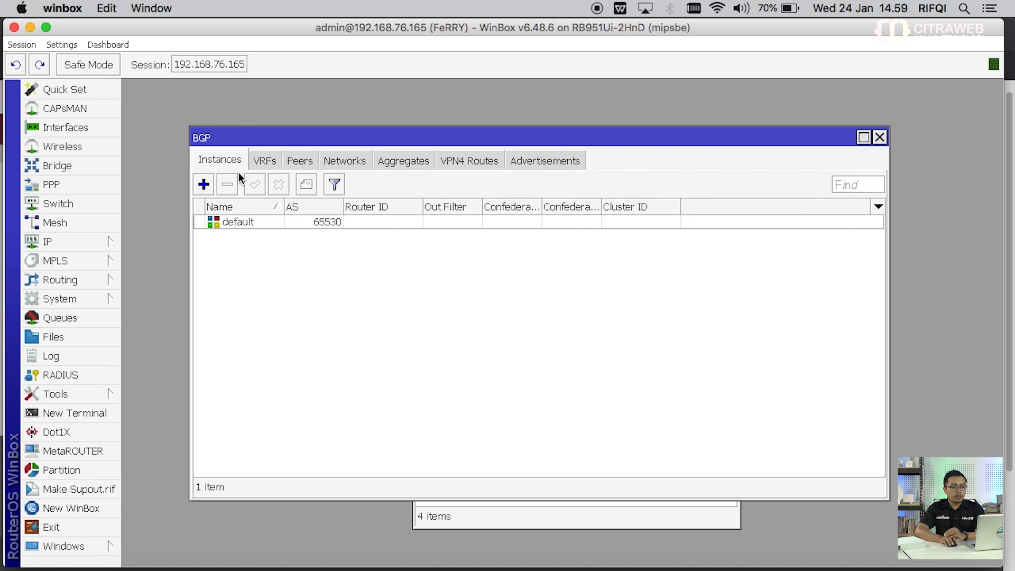
click(305, 165)
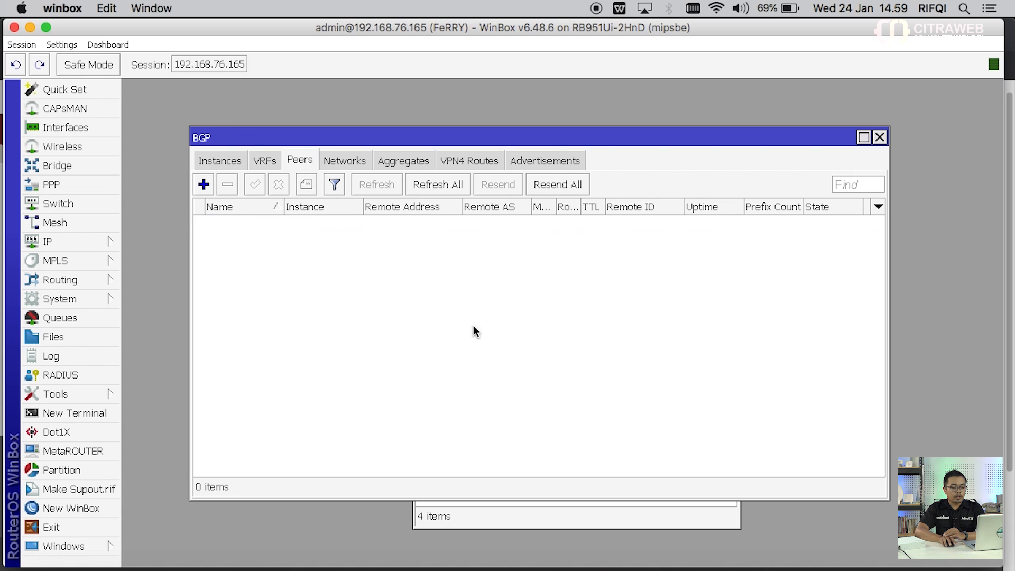
Switch back to the BGP-V7 WinBox session and start a new BGP template named citraweb with AS 64666
click(788, 569)
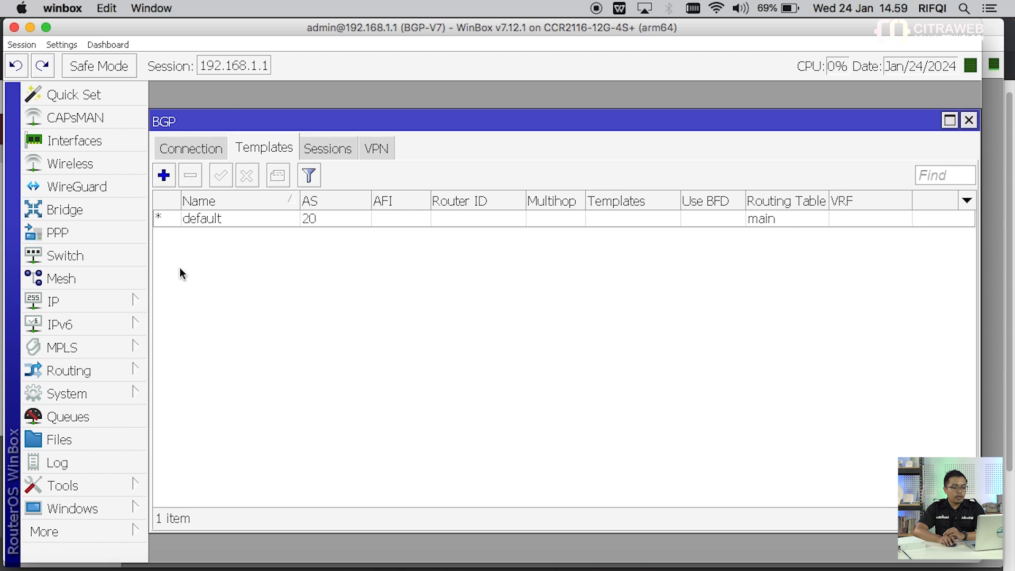
click(164, 176)
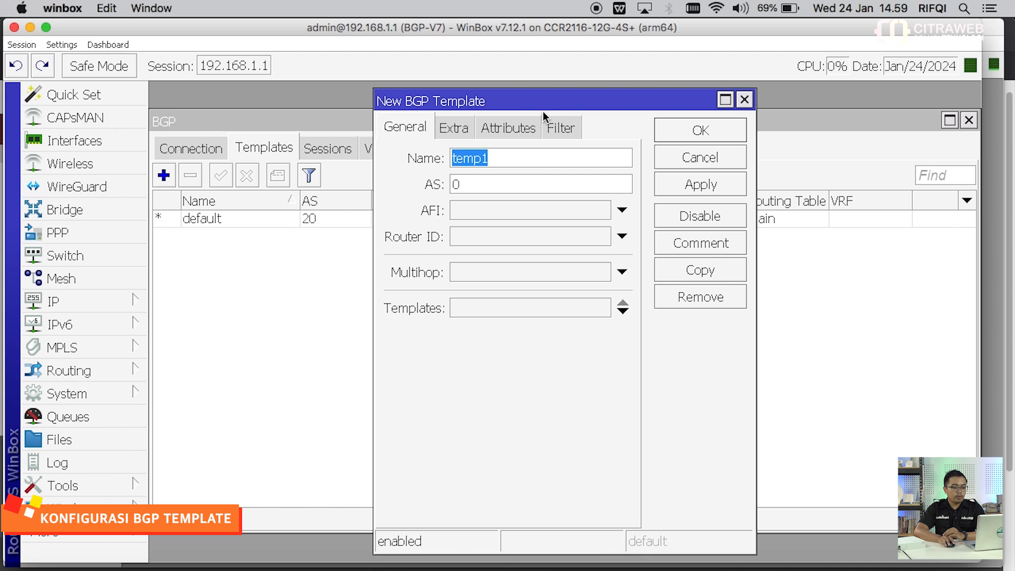
drag(553, 100, 517, 108)
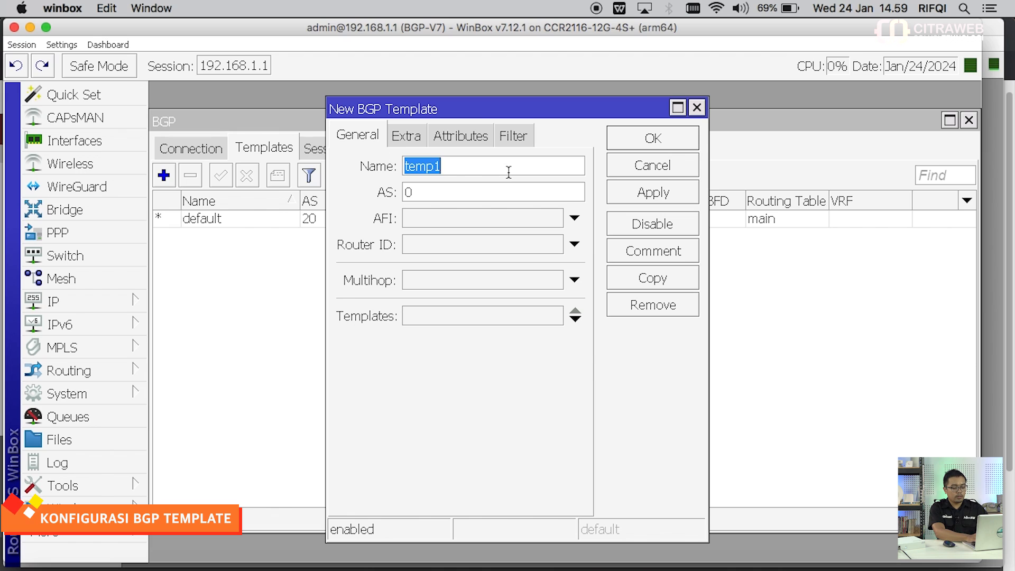
text(citraweb)
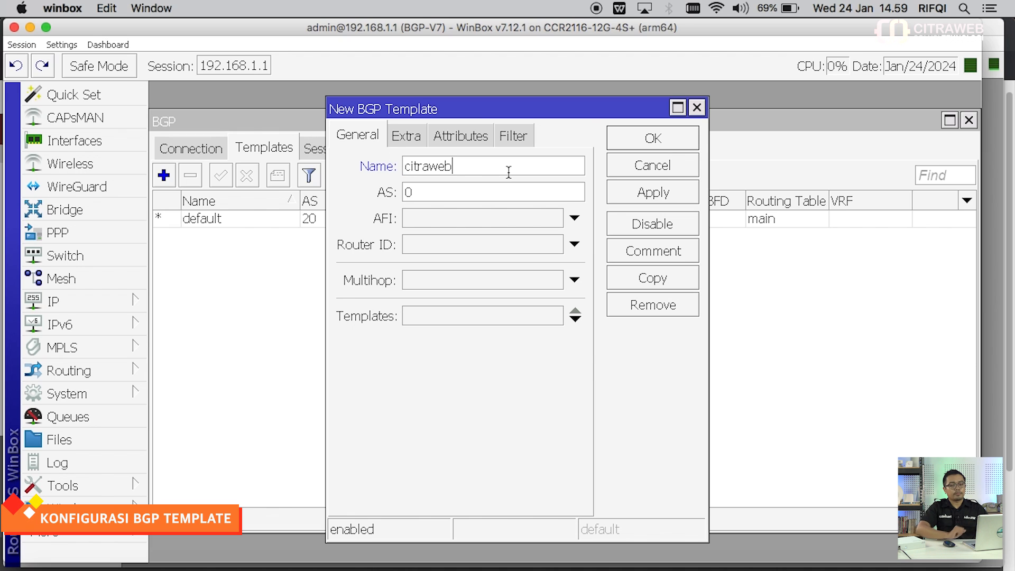
double_click(494, 190)
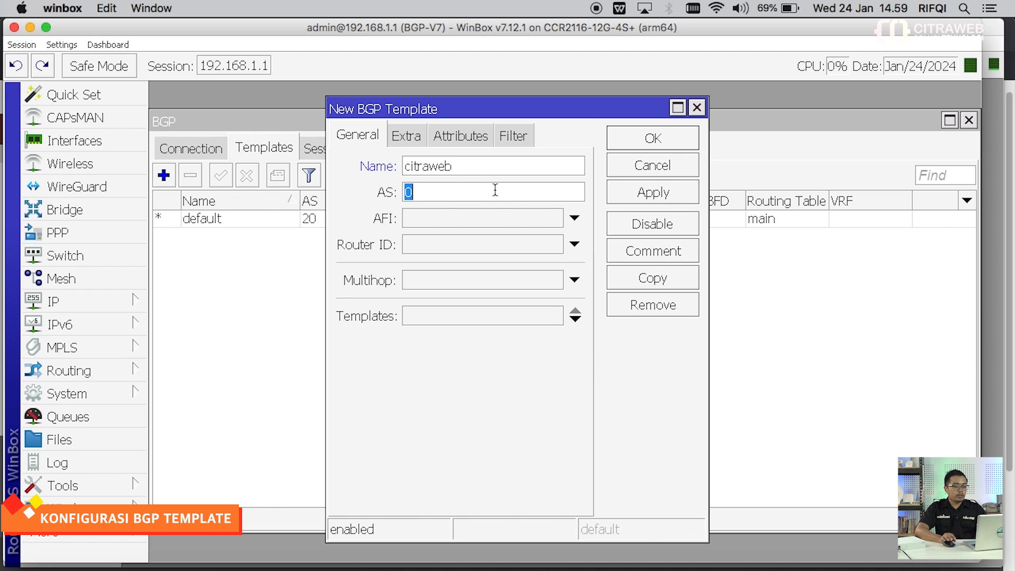
key(BackSpace)
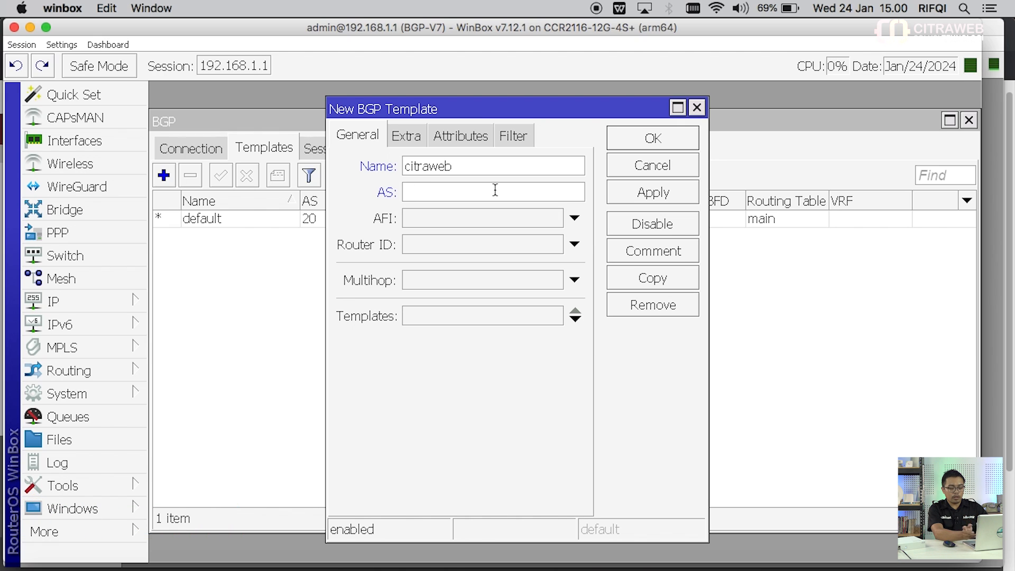
text(6)
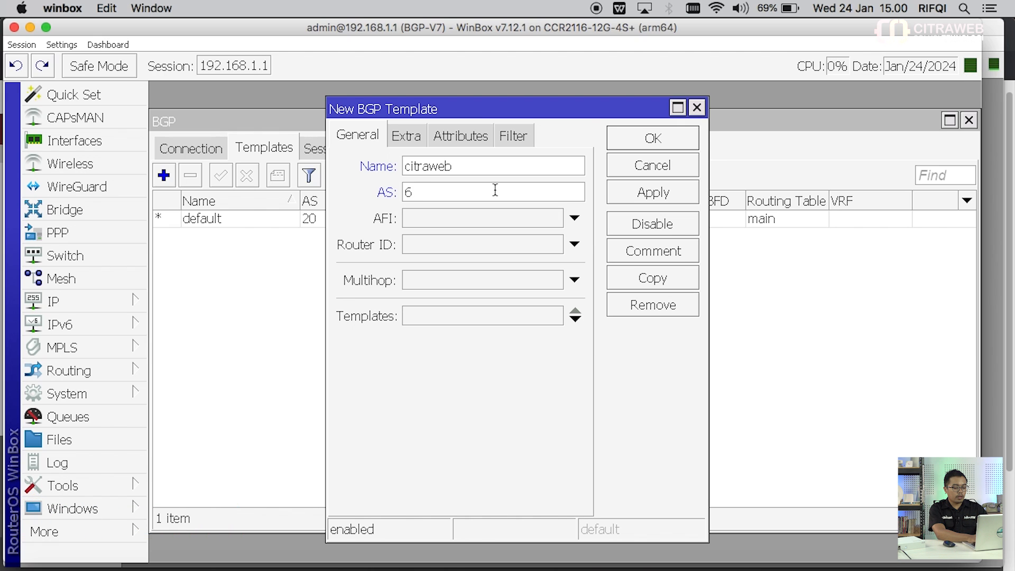
text(4666)
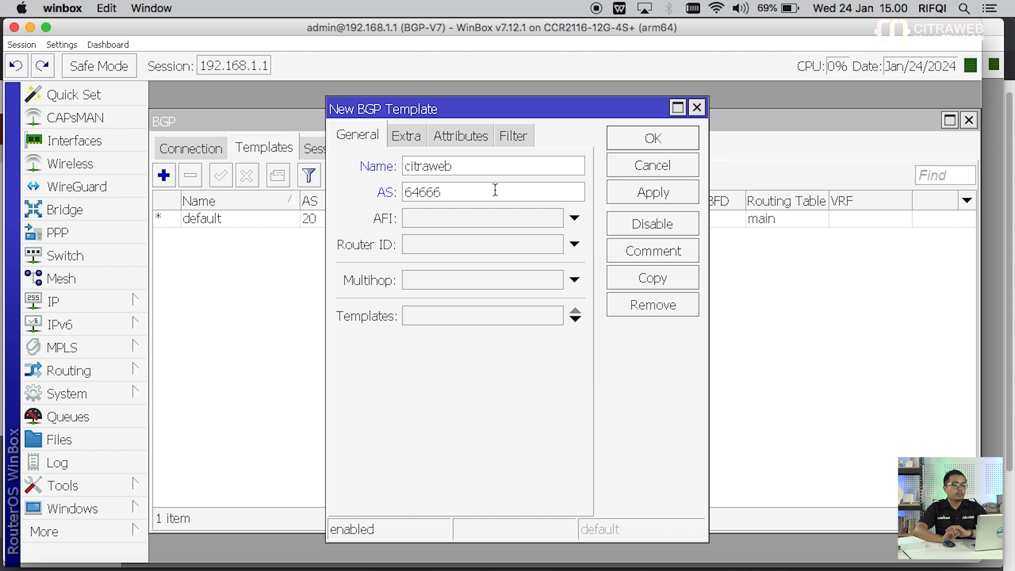
Enter the router ID address beginning with 103 in the citraweb template, enable Multihop, and save the template
click(500, 244)
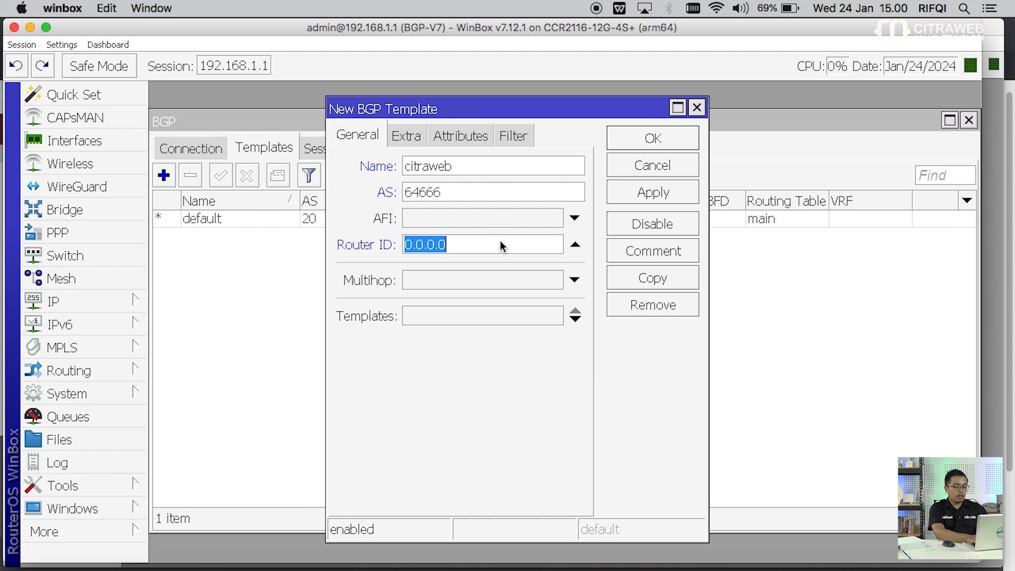
text(103.75.30.)
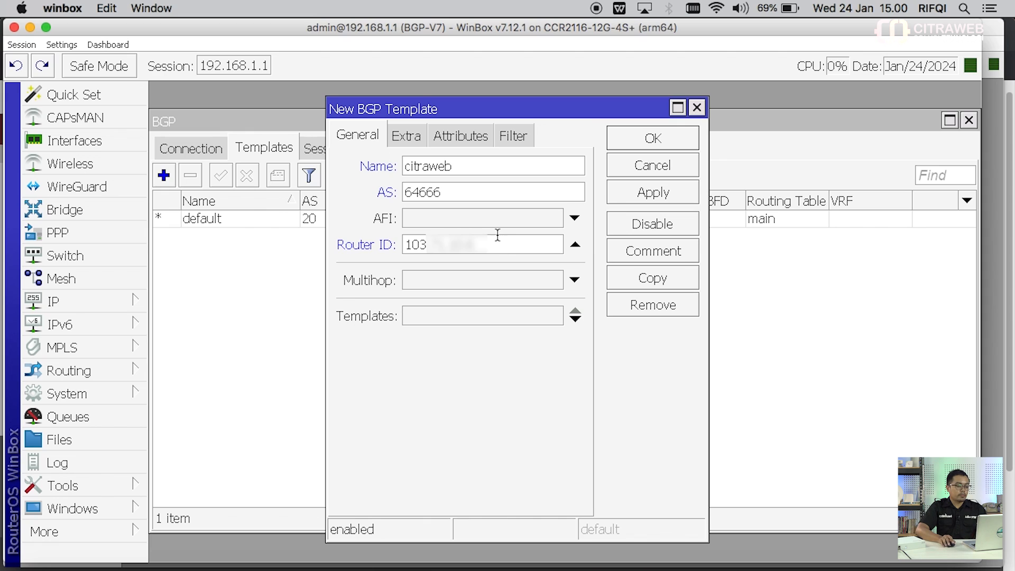
click(481, 278)
click(409, 281)
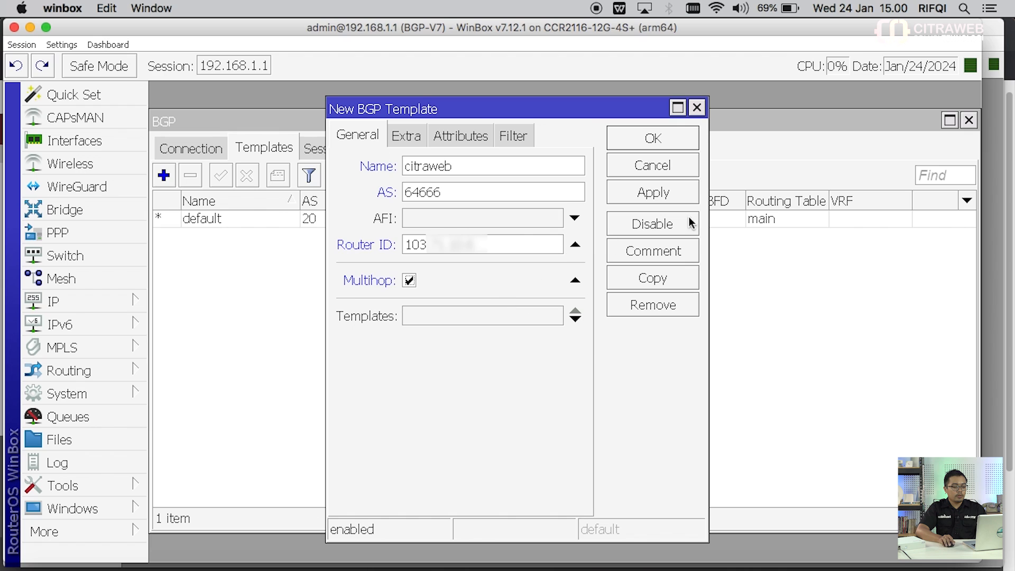
click(675, 192)
click(653, 141)
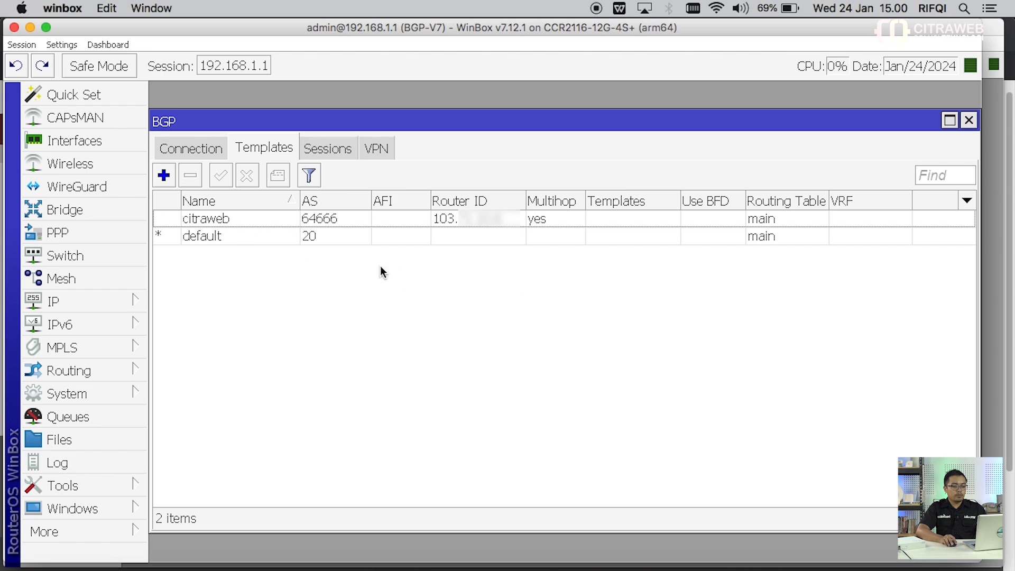
Start a new BGP connection and name it peering-citraweb
click(204, 148)
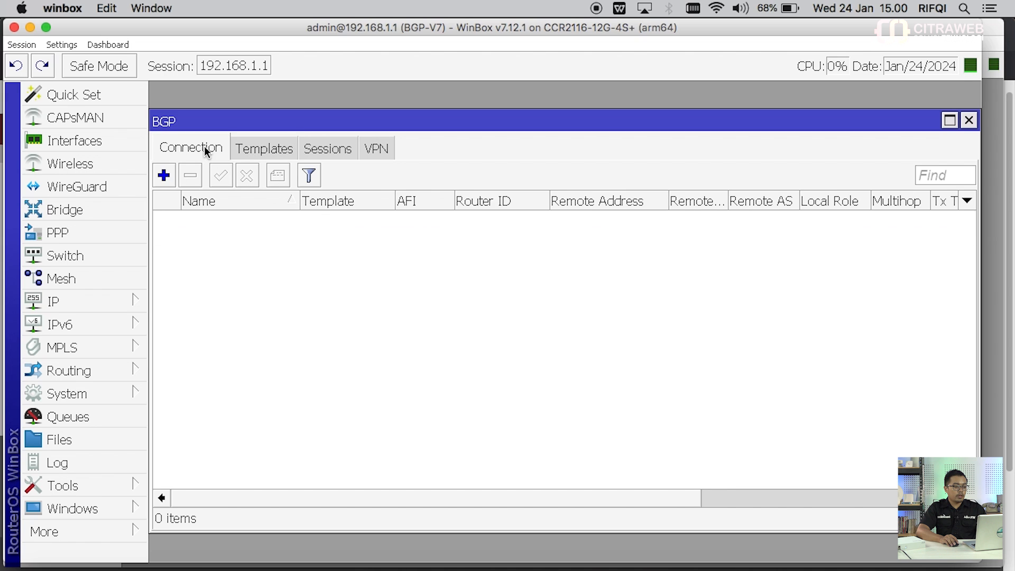
click(164, 183)
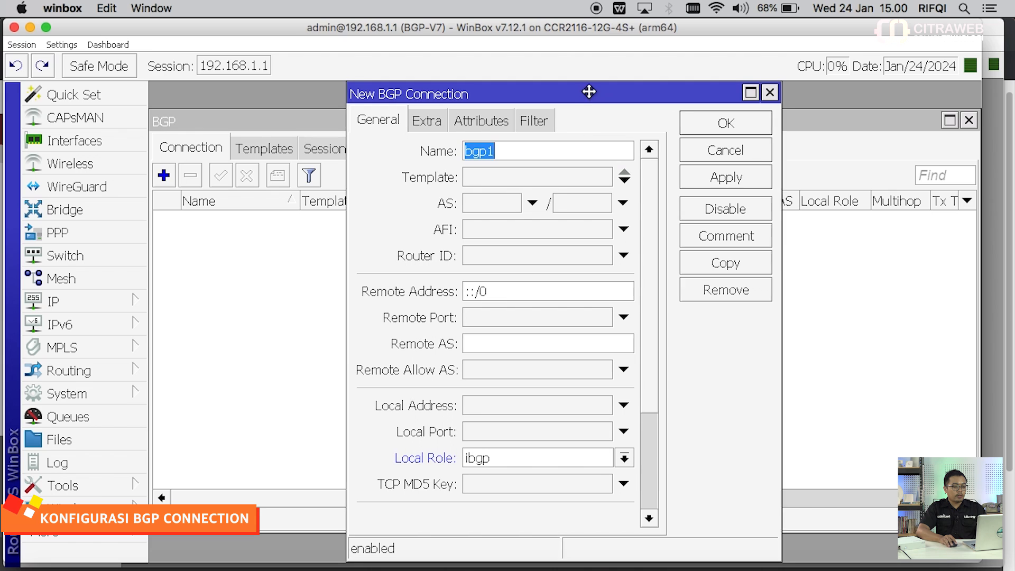
drag(589, 91, 572, 92)
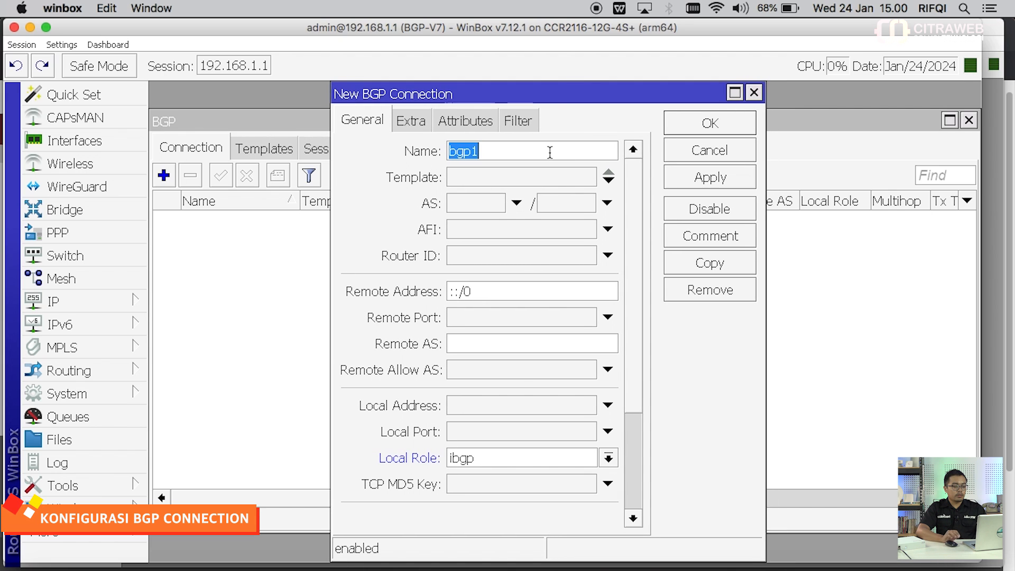
text(ok)
key(BackSpace)
key(BackSpace)
text(pe)
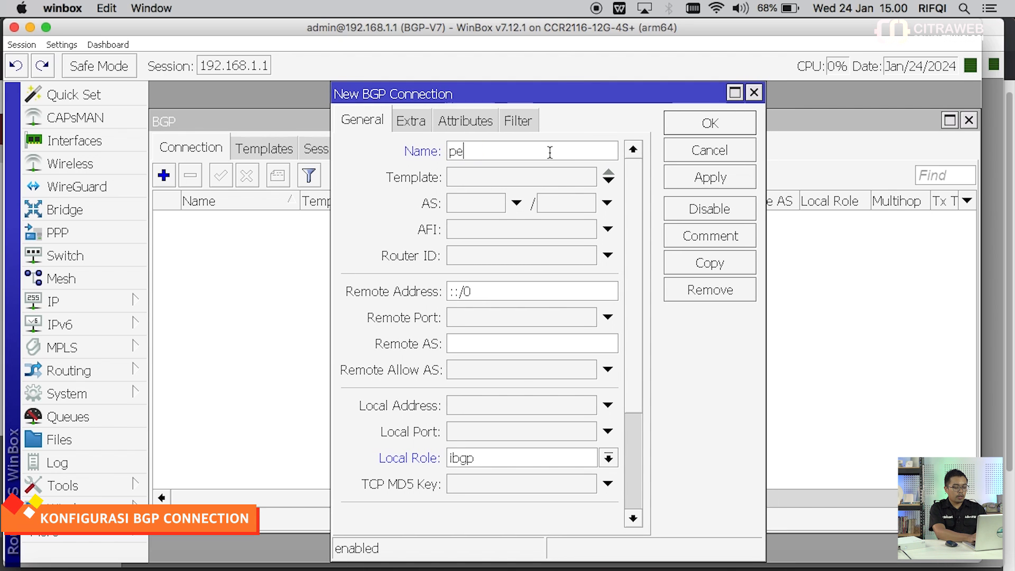
text(ering-citrawe)
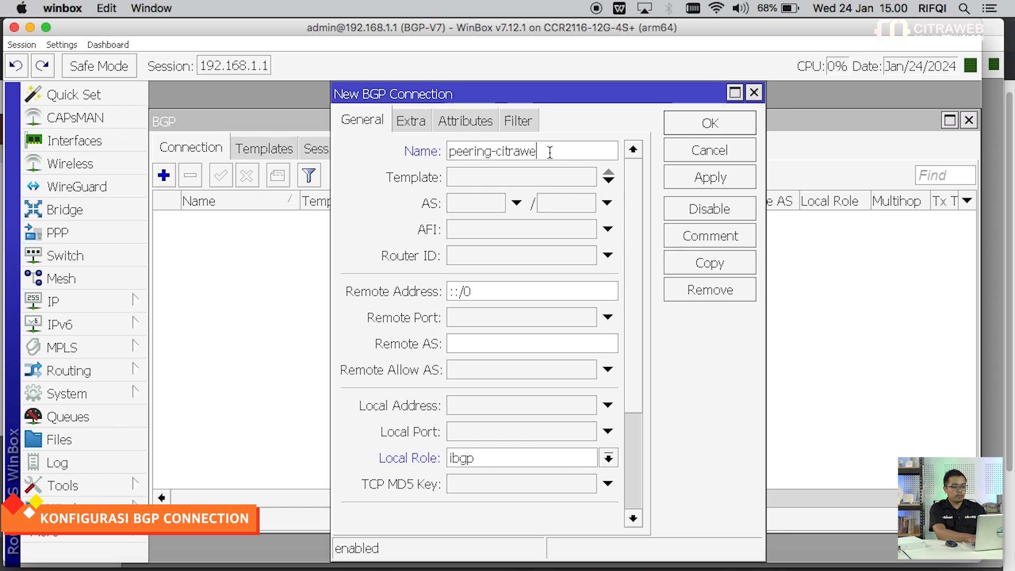
text(b)
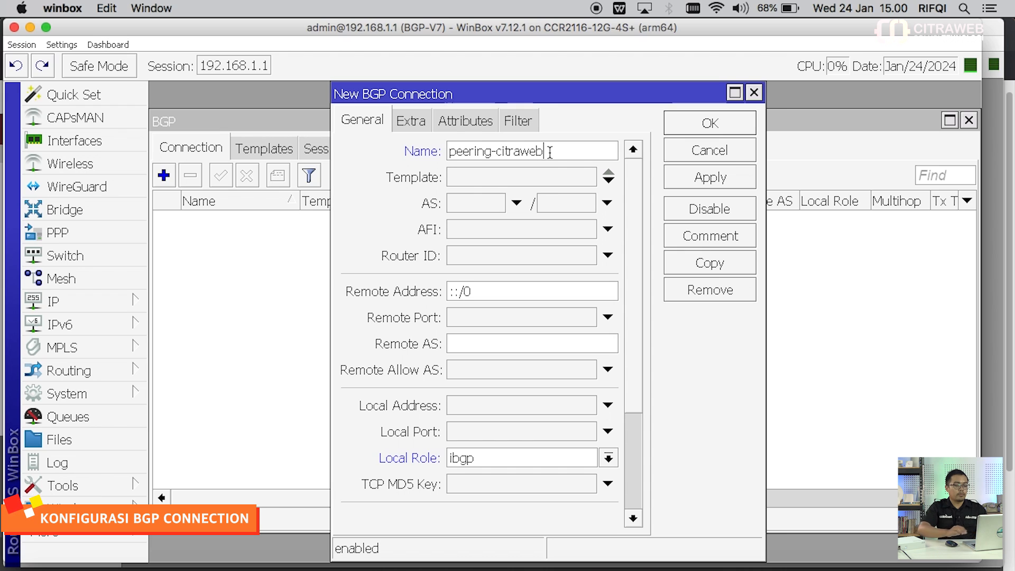
Assign the citraweb template to the new connection and set its AS to 64666
click(565, 178)
click(584, 177)
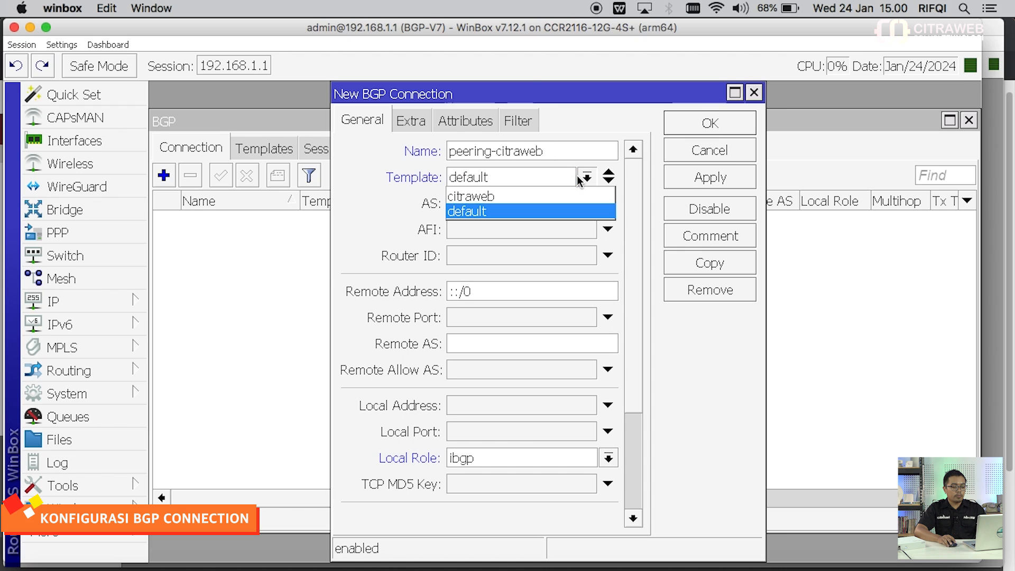
click(532, 196)
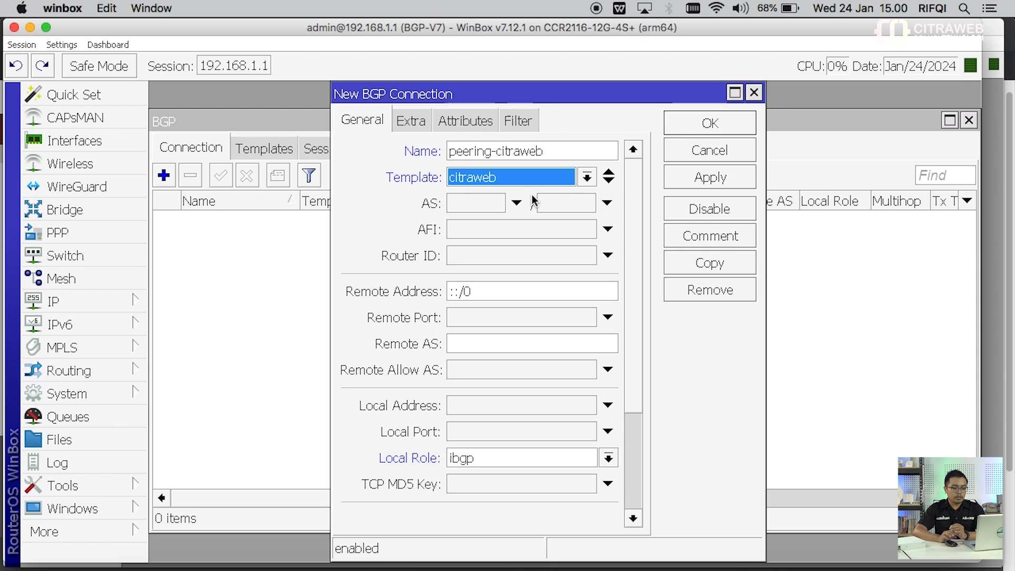
click(487, 205)
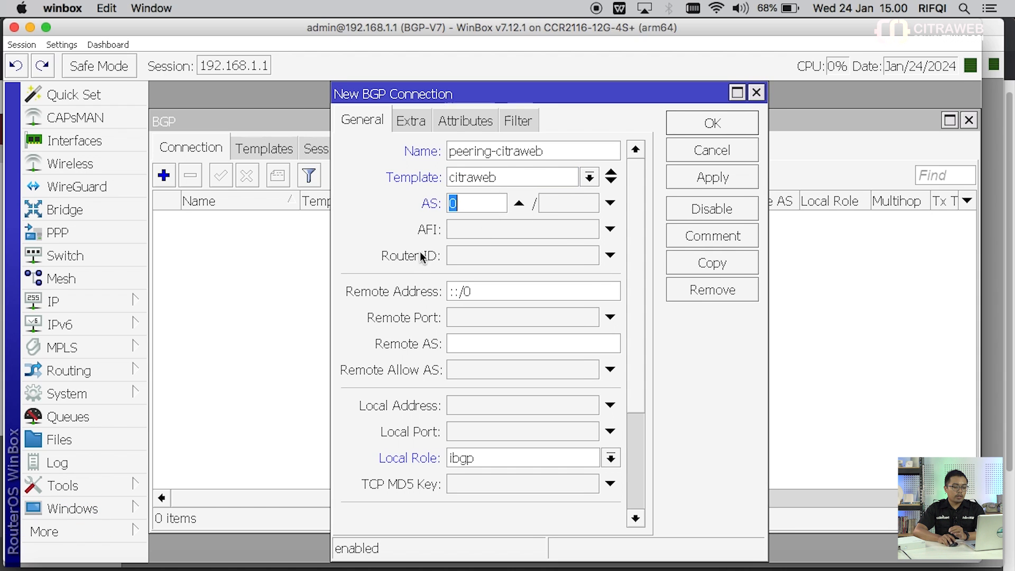
drag(331, 311, 289, 307)
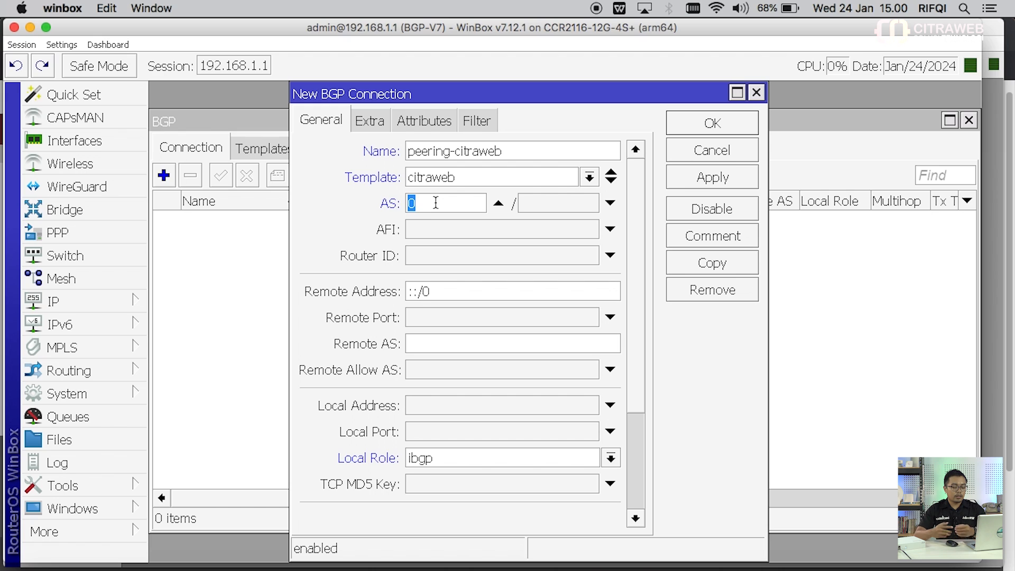
text(64666)
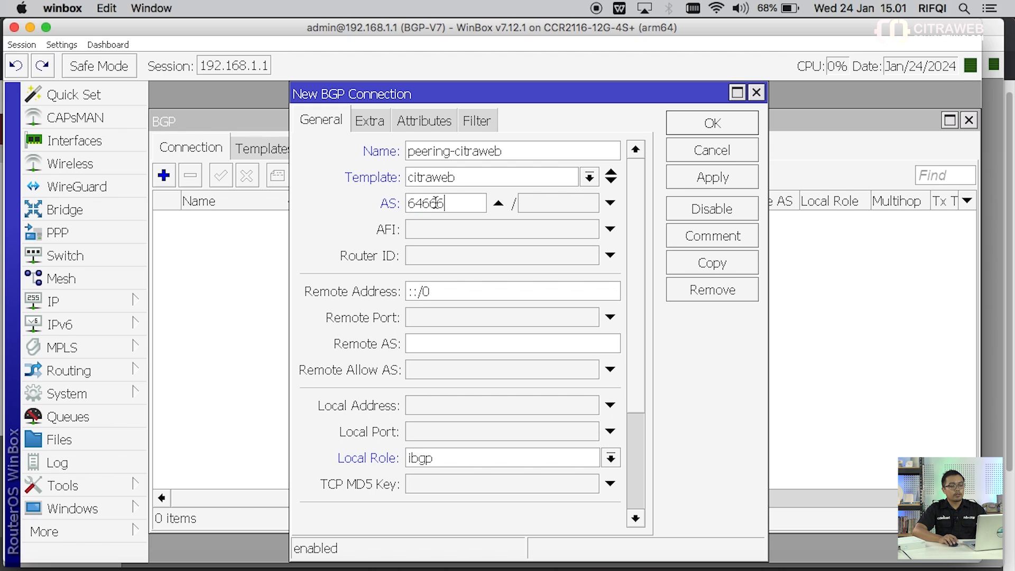
Set the connection's router ID to 103.71.10.6
click(452, 253)
text(103)
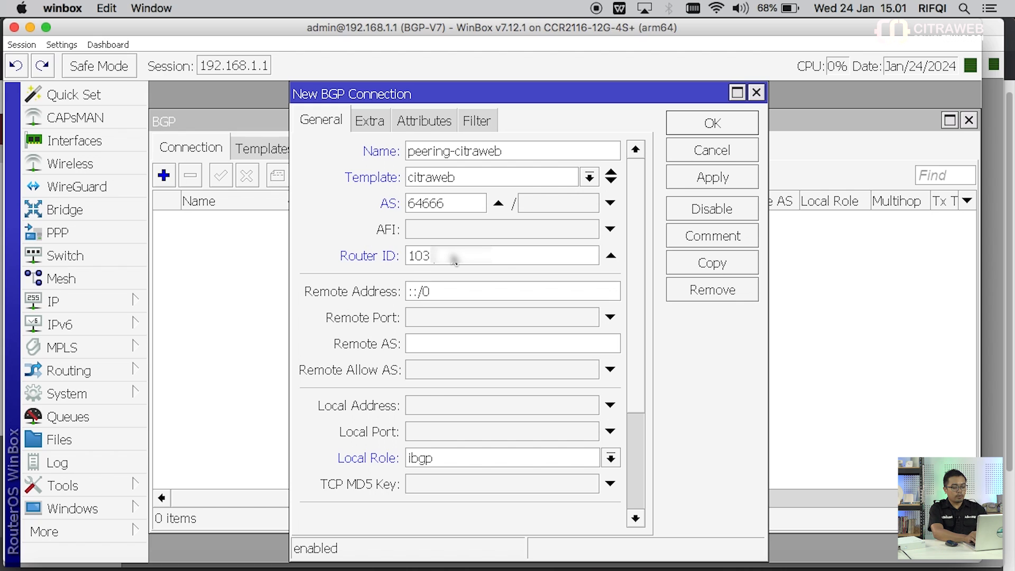
text(.10.10.)
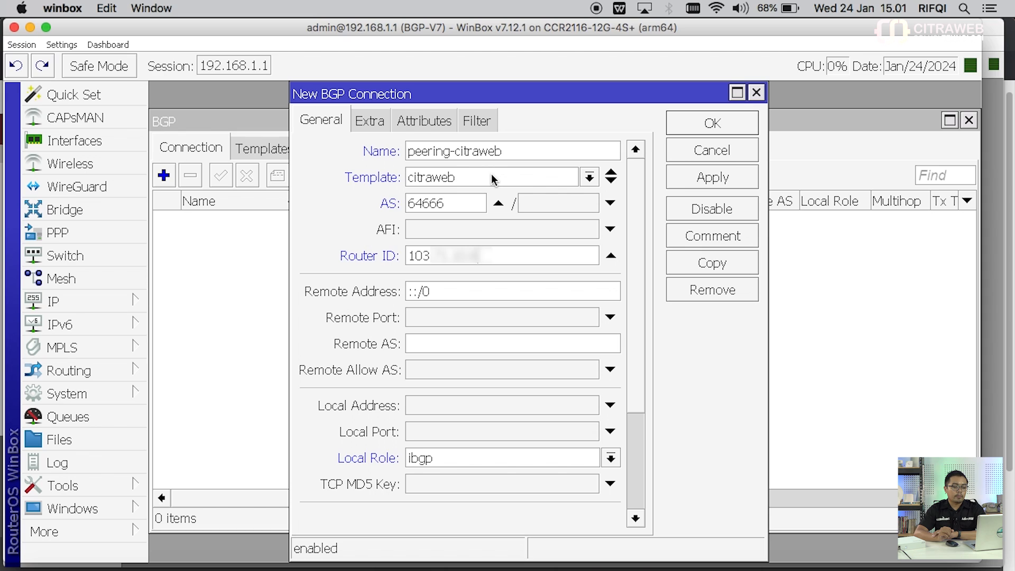
Set the connection's remote address to 202.65.120.250 and enter 648888 as the remote AS
double_click(488, 284)
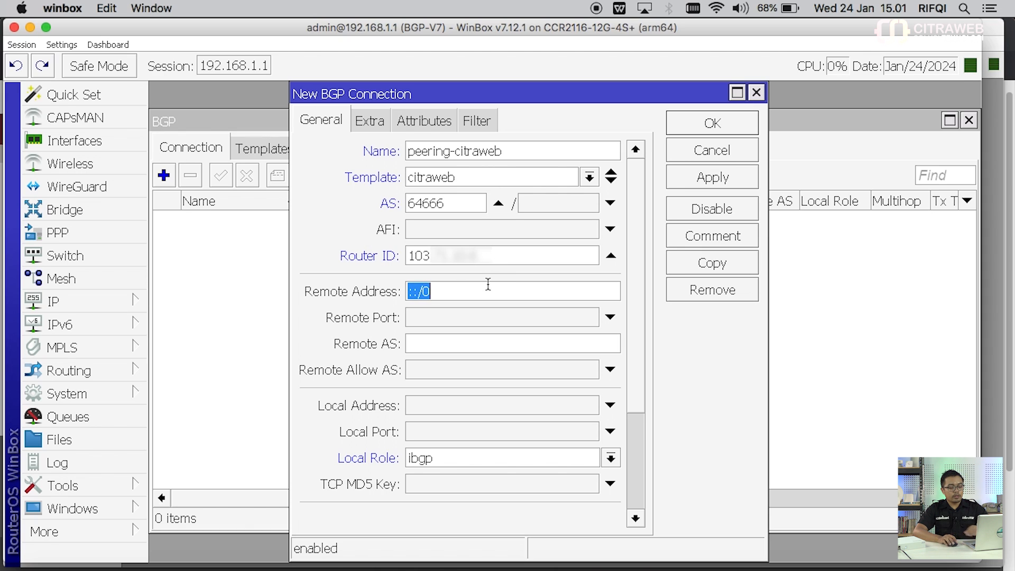
text(20)
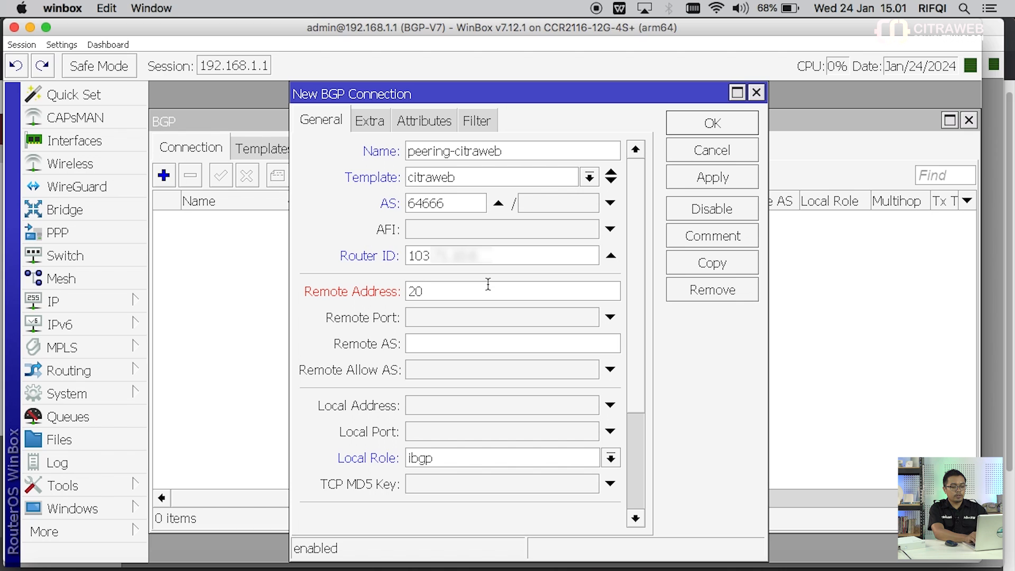
key(BackSpace)
key(BackSpace)
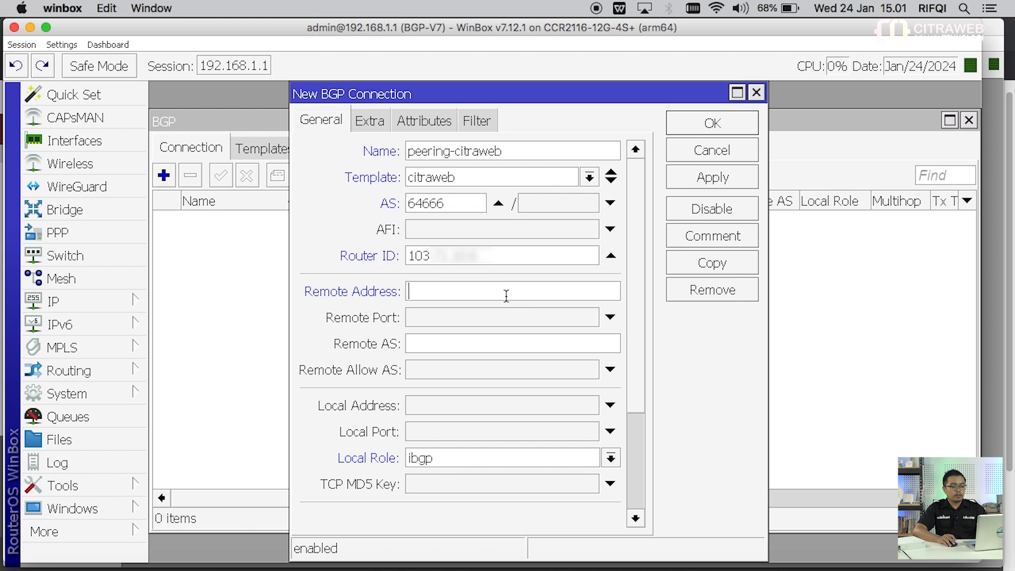
right_click(502, 291)
click(536, 329)
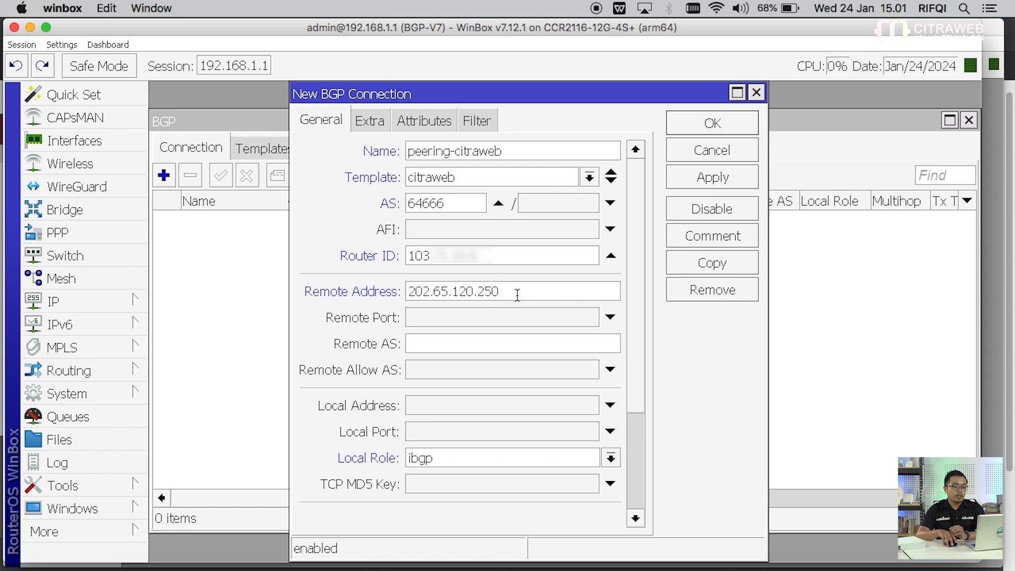
click(518, 342)
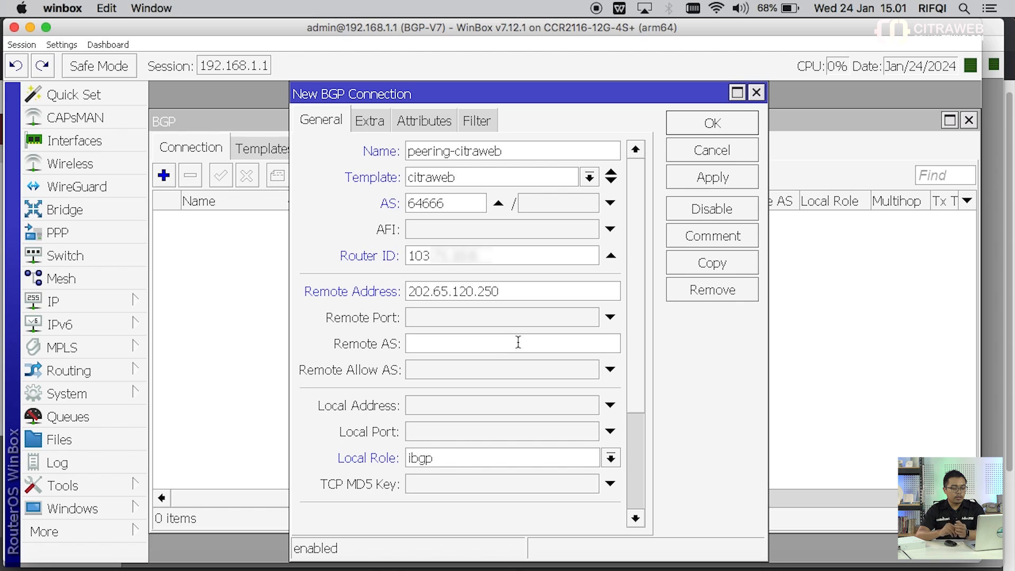
text(6)
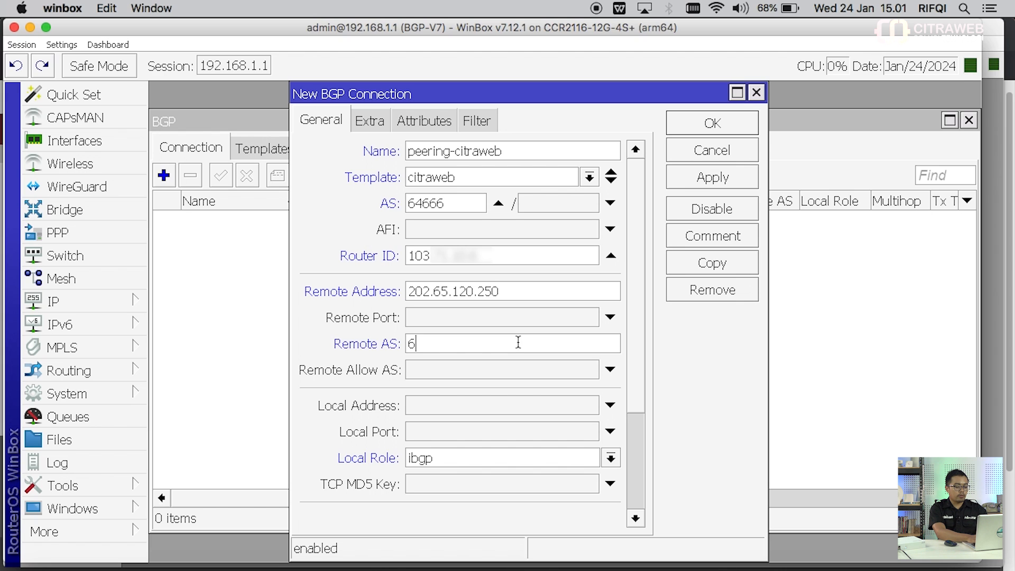
text(48888)
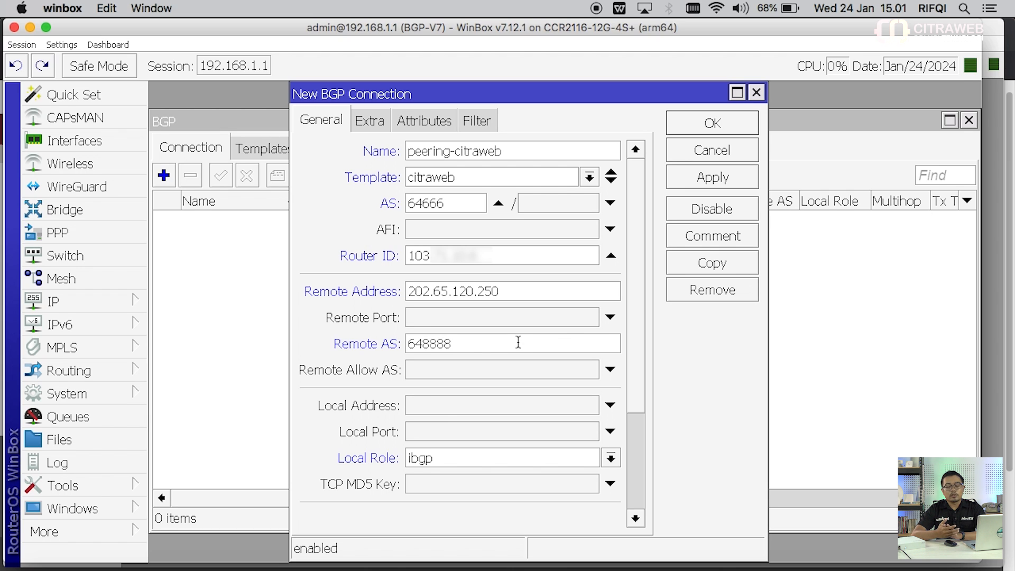
Set the local role of the peering-citraweb connection to ebgp
scroll(518, 343, down, 5)
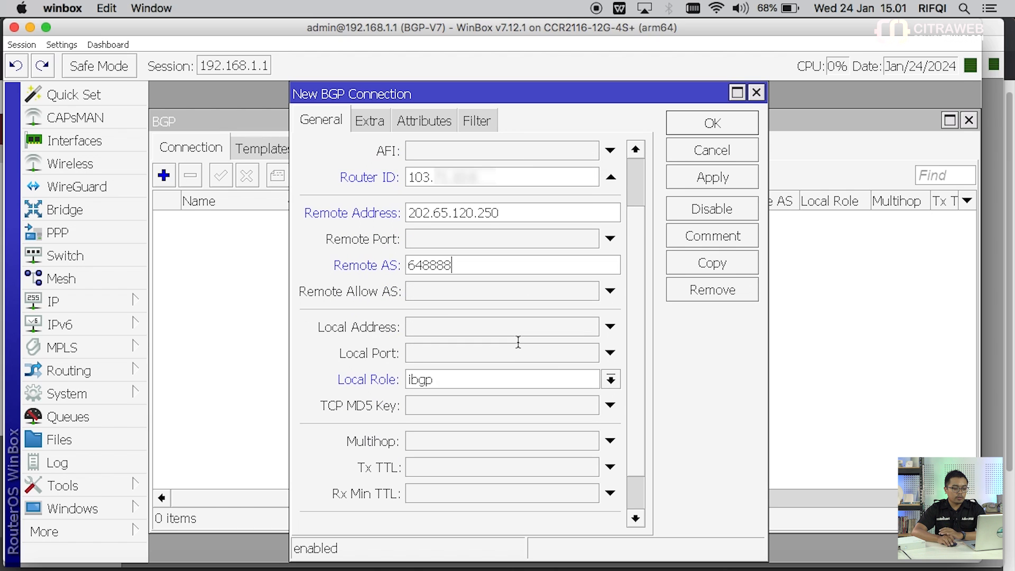
click(499, 323)
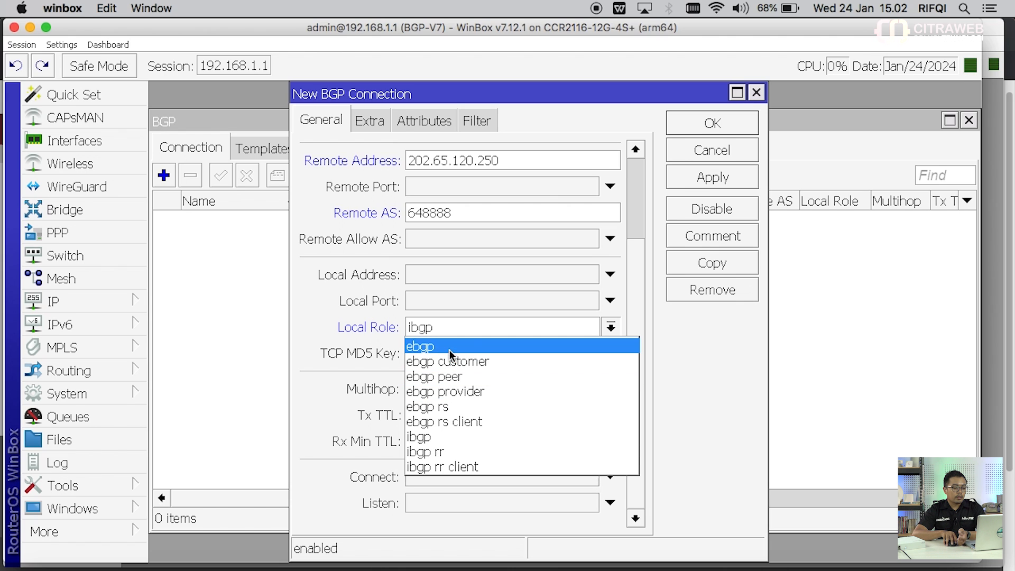
click(443, 432)
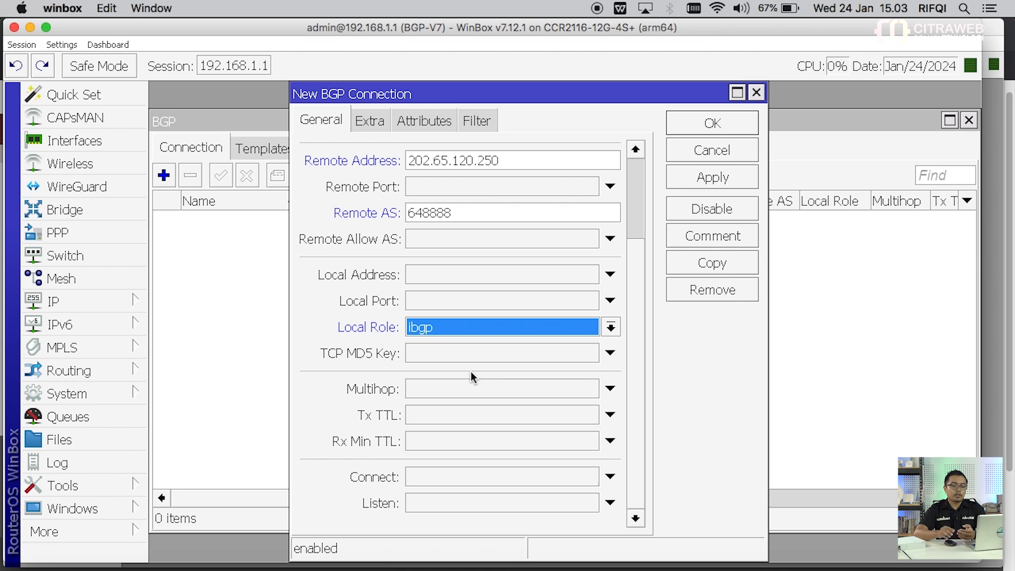
click(449, 328)
click(439, 346)
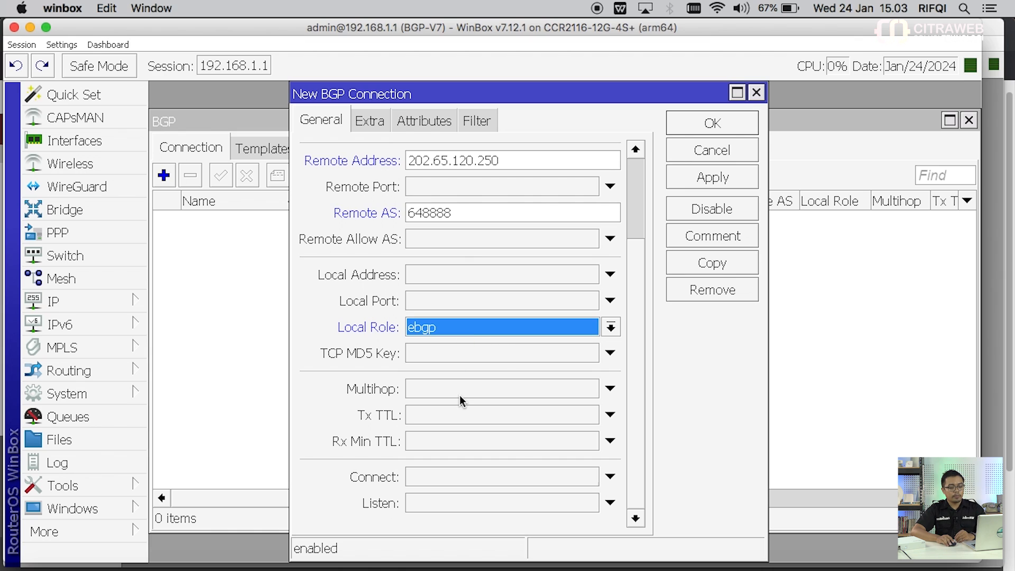
Correct the connection's remote AS to 64888
scroll(459, 395, up, 3)
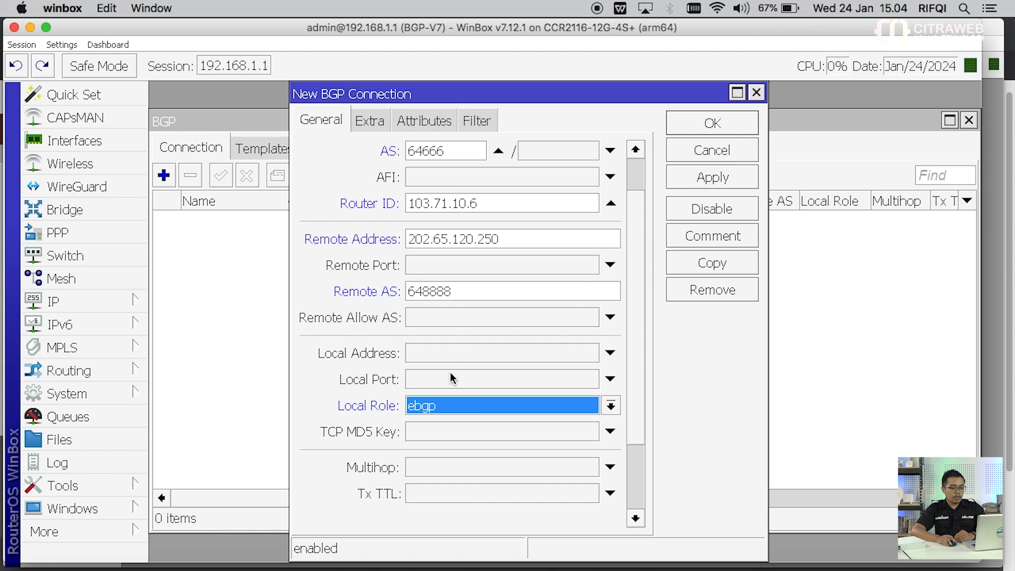
click(468, 293)
key(BackSpace)
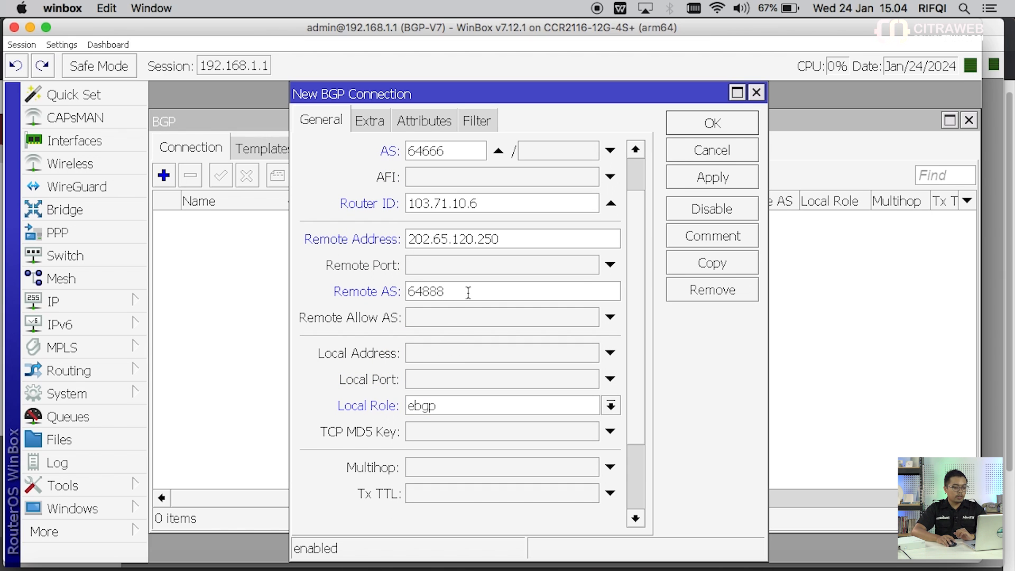
Enable Multihop, Listen and Connect for the peering-citraweb connection and save it
scroll(449, 328, down, 3)
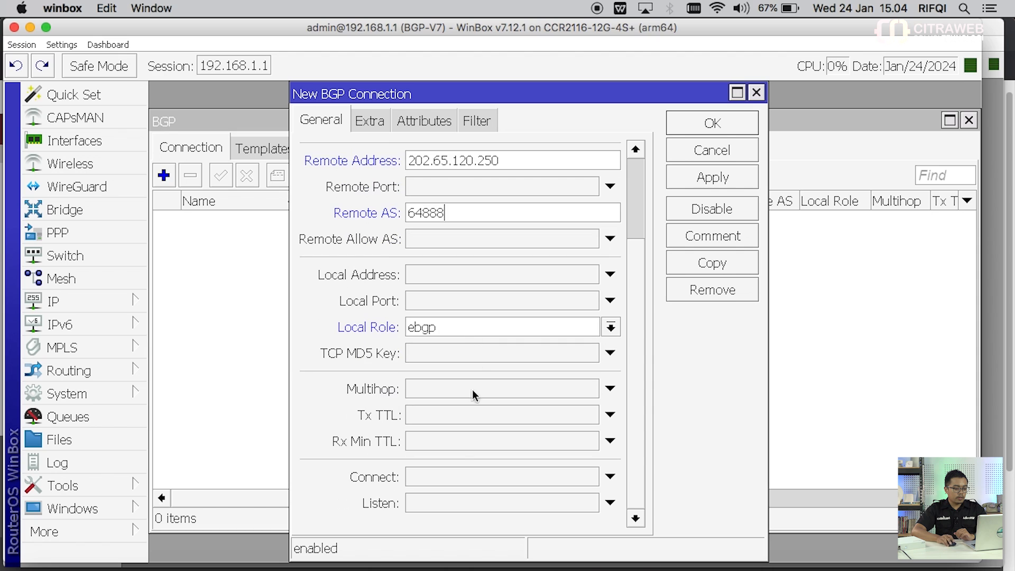
click(440, 391)
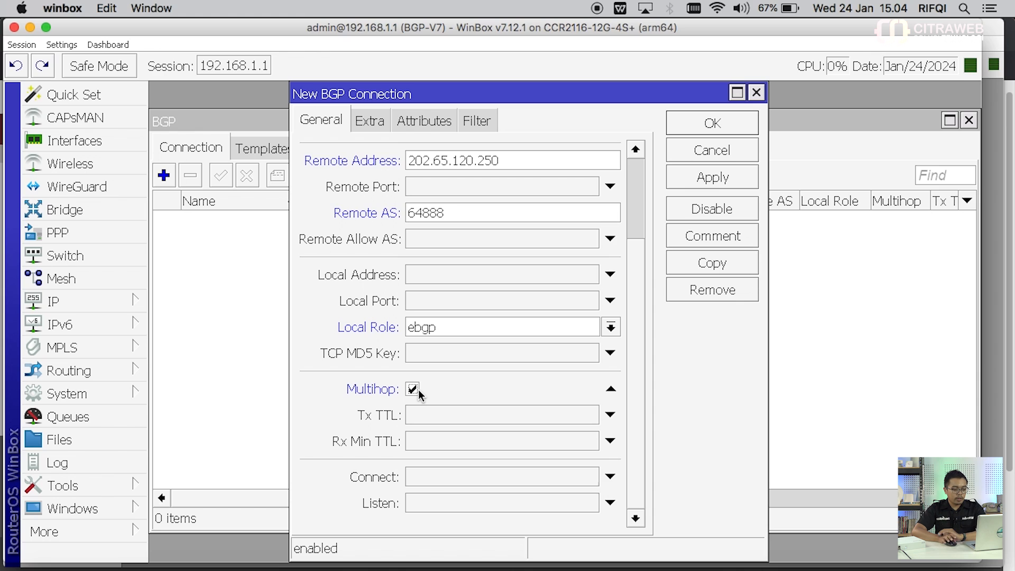
click(418, 503)
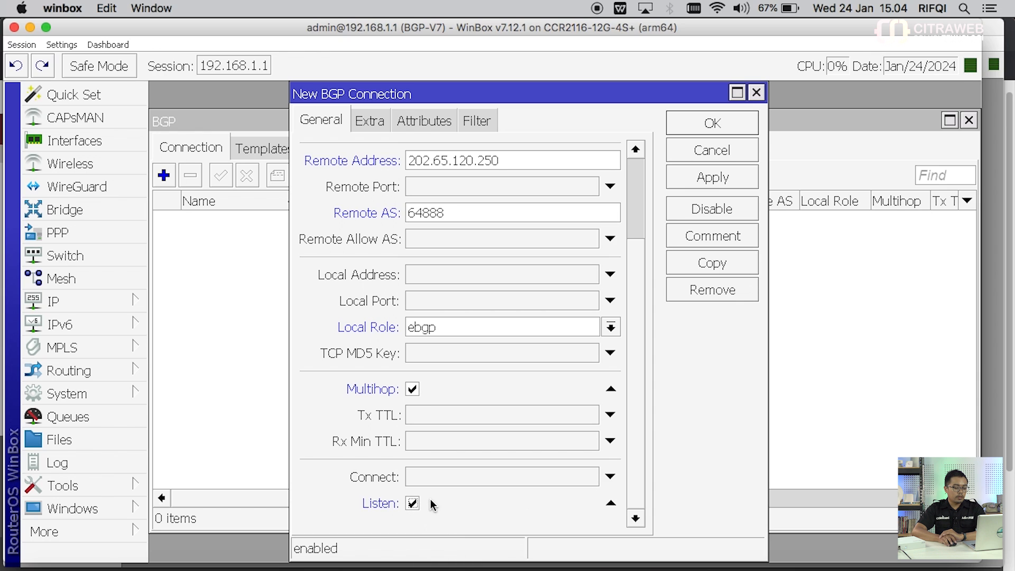
click(413, 478)
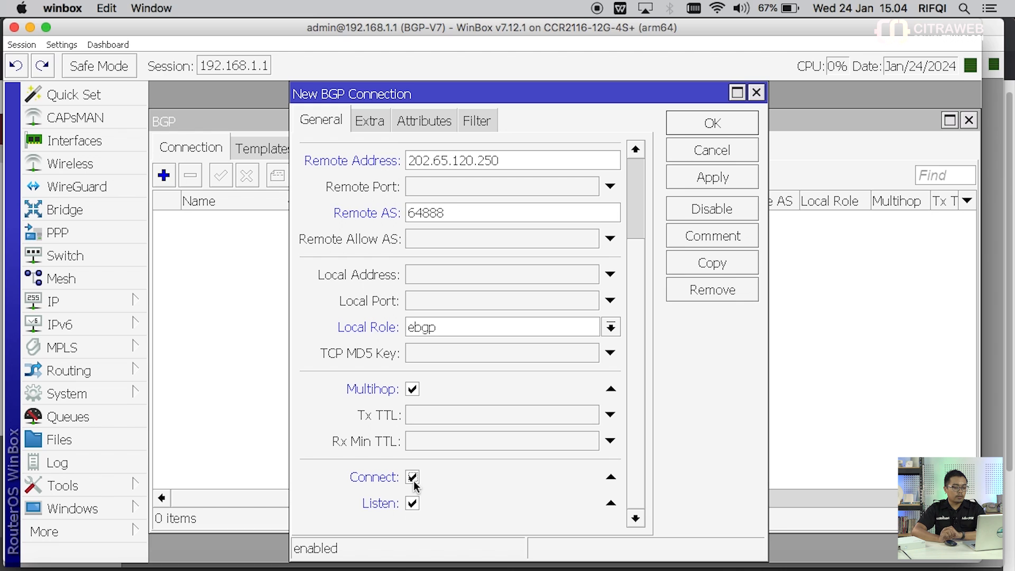
click(701, 183)
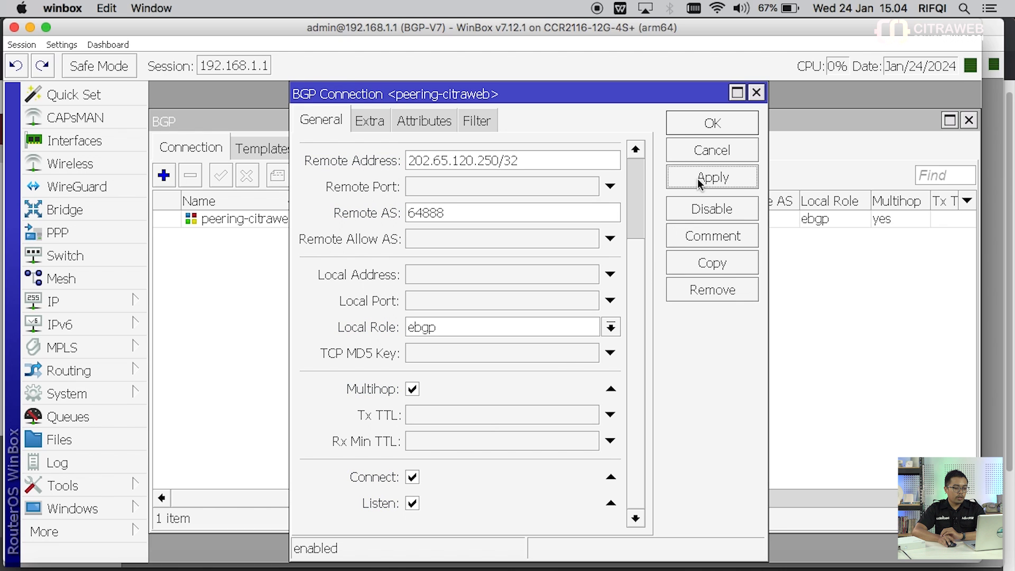
click(692, 126)
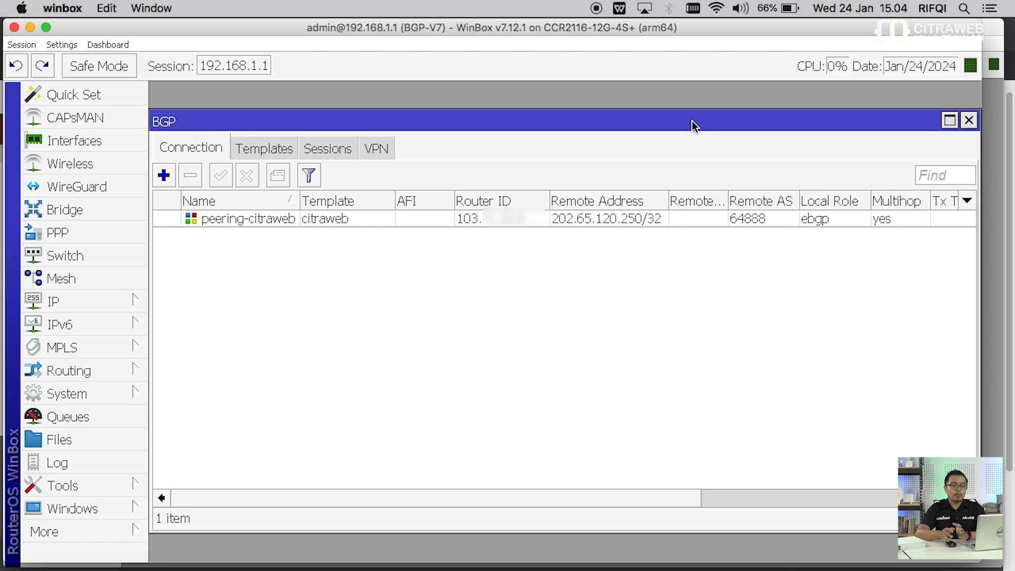
Check the BGP sessions list and switch to the Citraweb BGP-Peer Mikrotik Indonesia window in Chrome
click(319, 145)
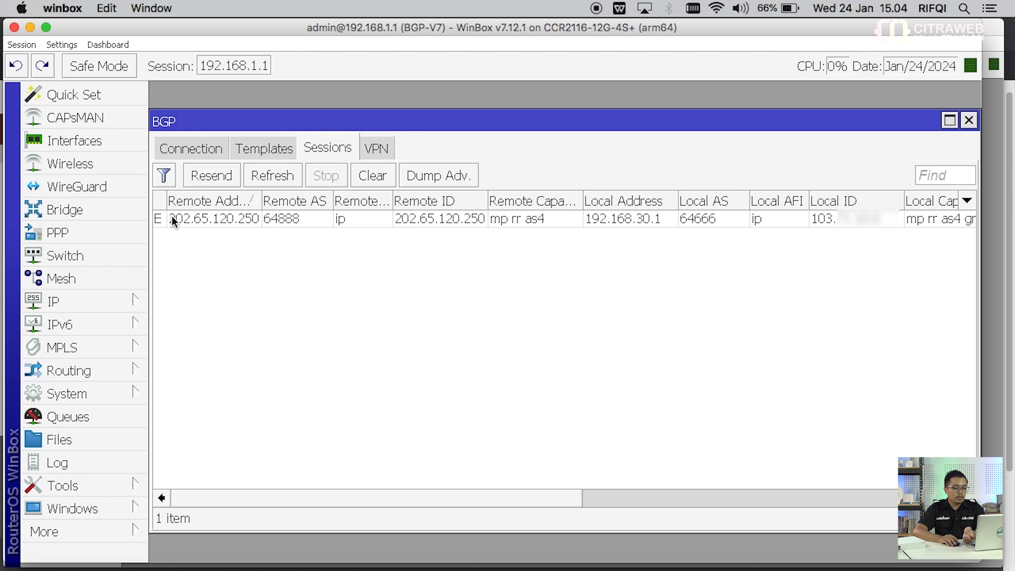
right_click(131, 564)
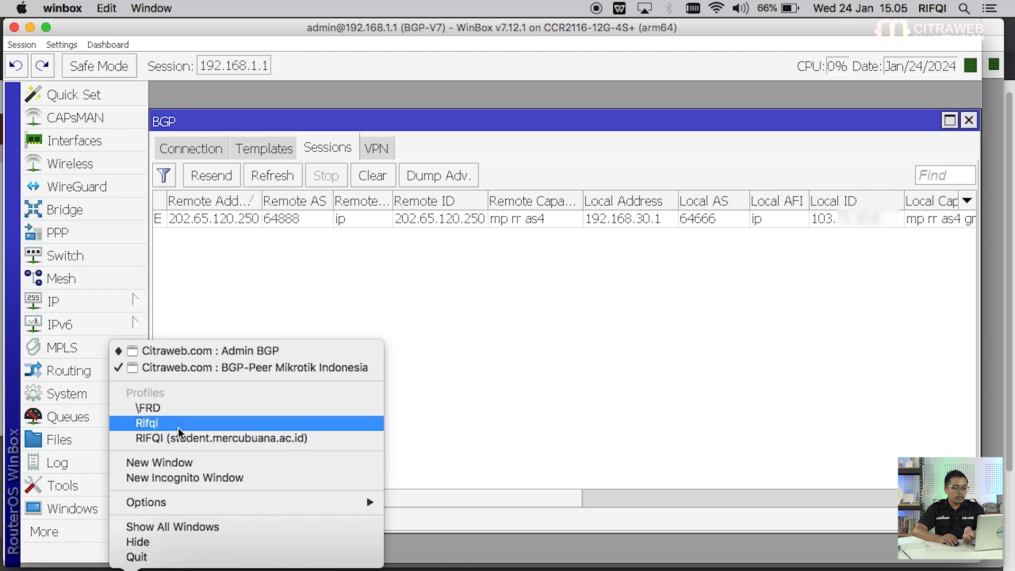
click(202, 368)
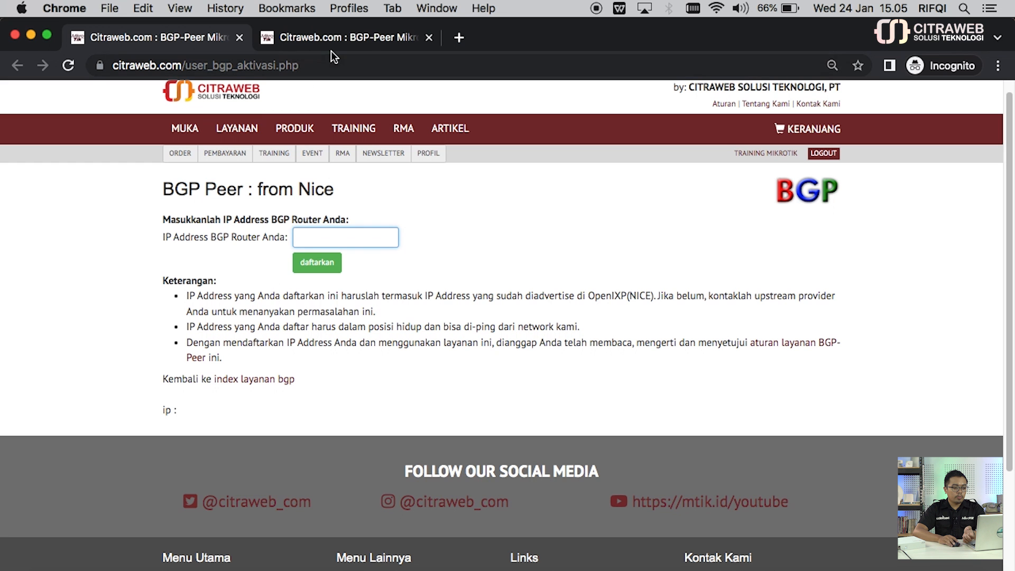
Examine the peer parameters and status under Cek Status pada BGP Router on the Citraweb BGP management page, including the remote address and remote AS
click(340, 33)
scroll(334, 195, up, 1)
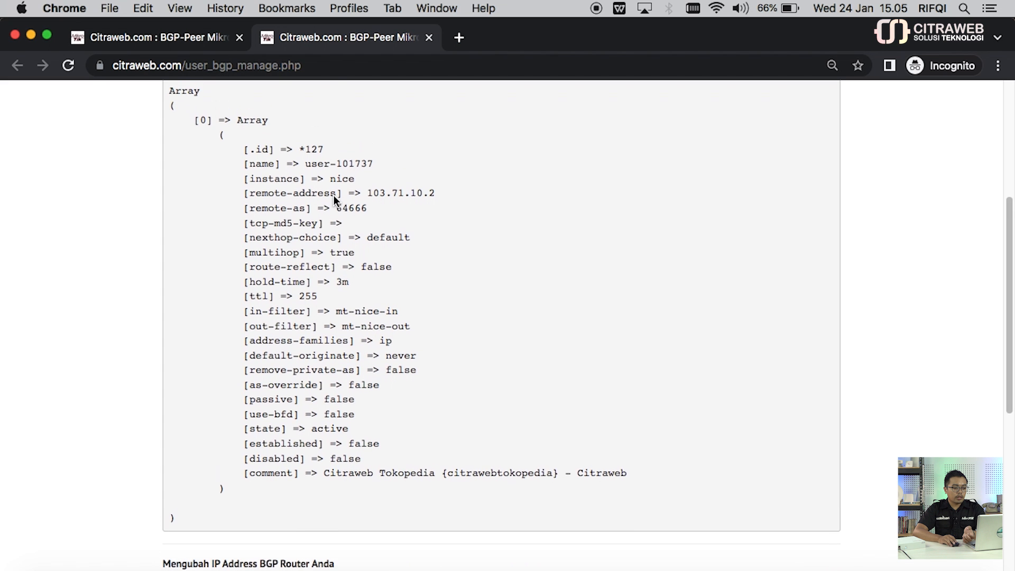
scroll(334, 195, up, 3)
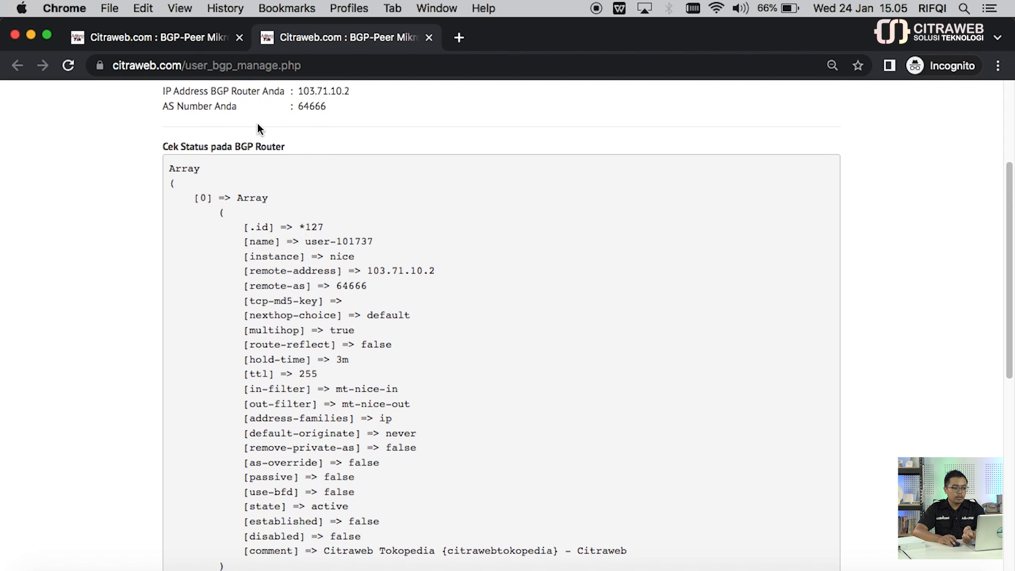
scroll(260, 126, down, 1)
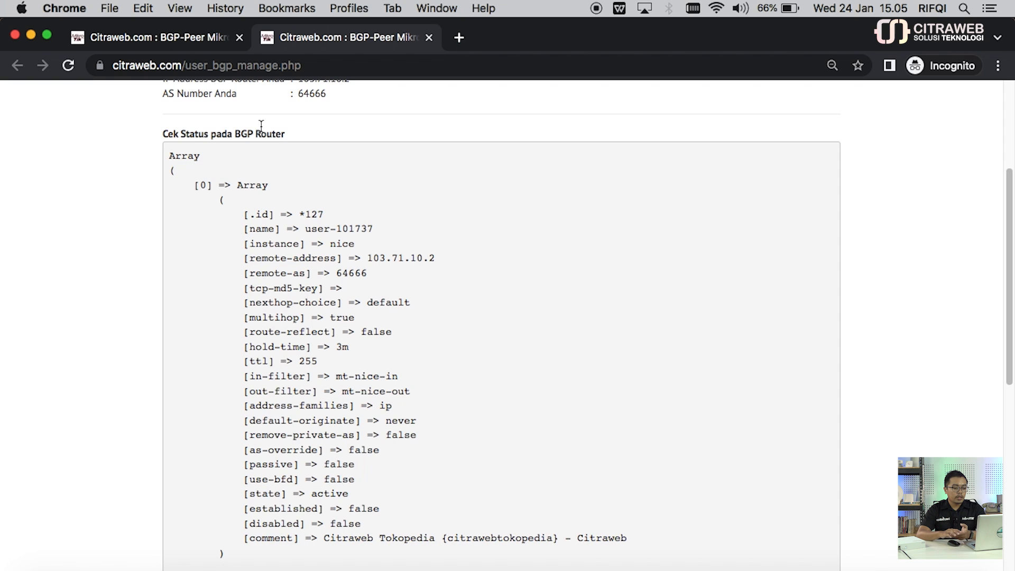
scroll(338, 169, down, 1)
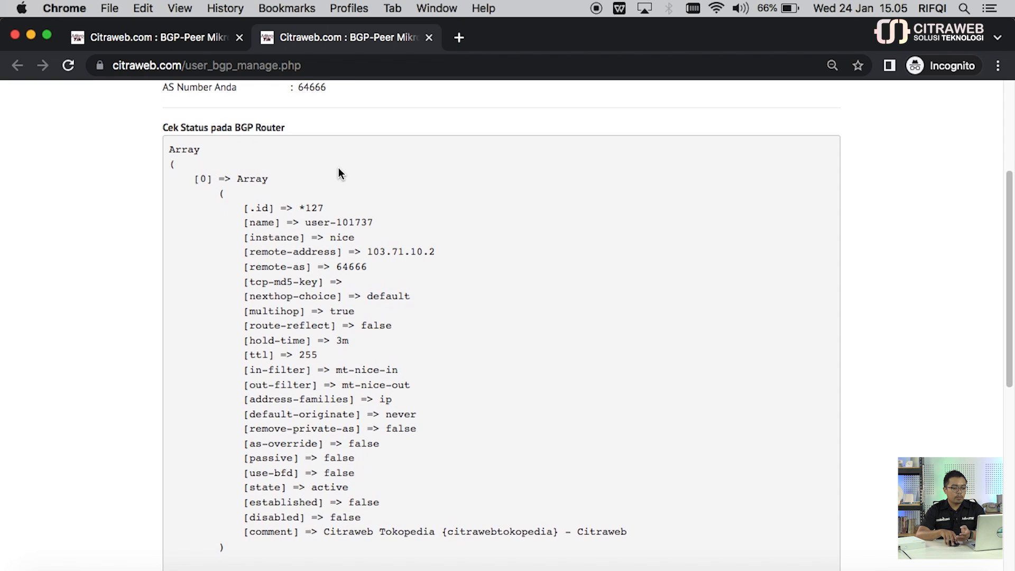
scroll(341, 176, down, 3)
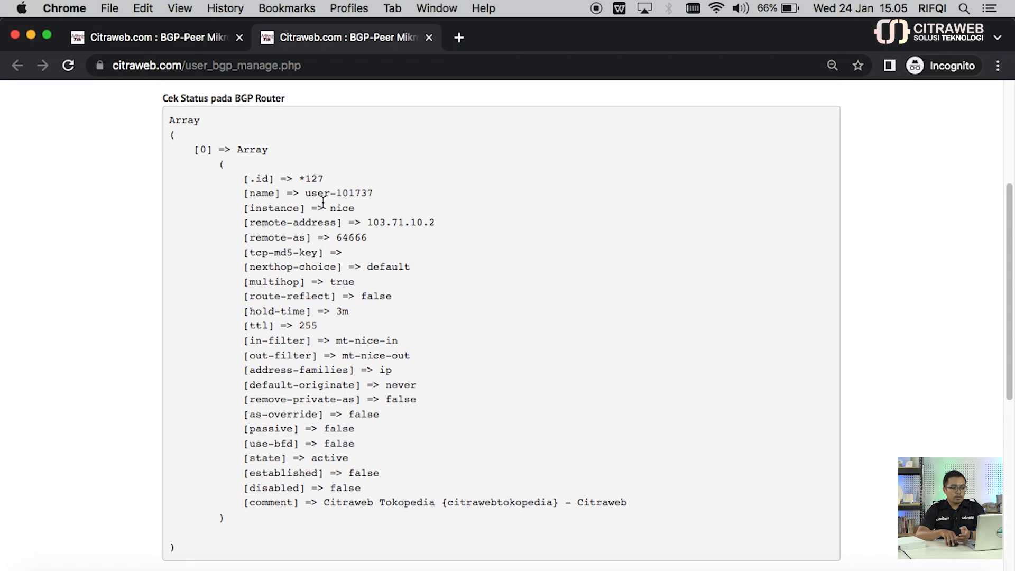
scroll(323, 203, down, 1)
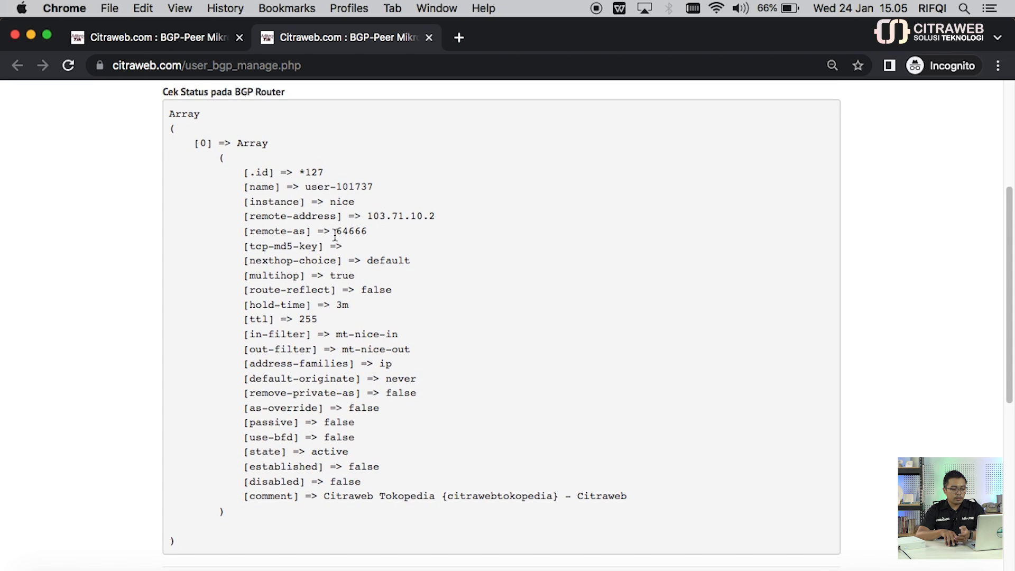
drag(335, 235, 370, 232)
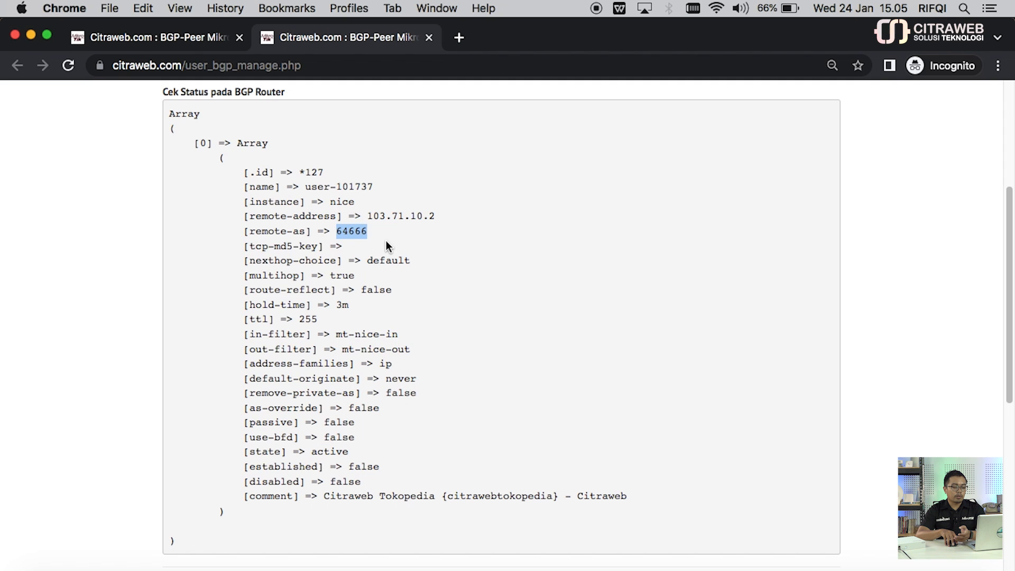
click(386, 243)
scroll(407, 288, up, 2)
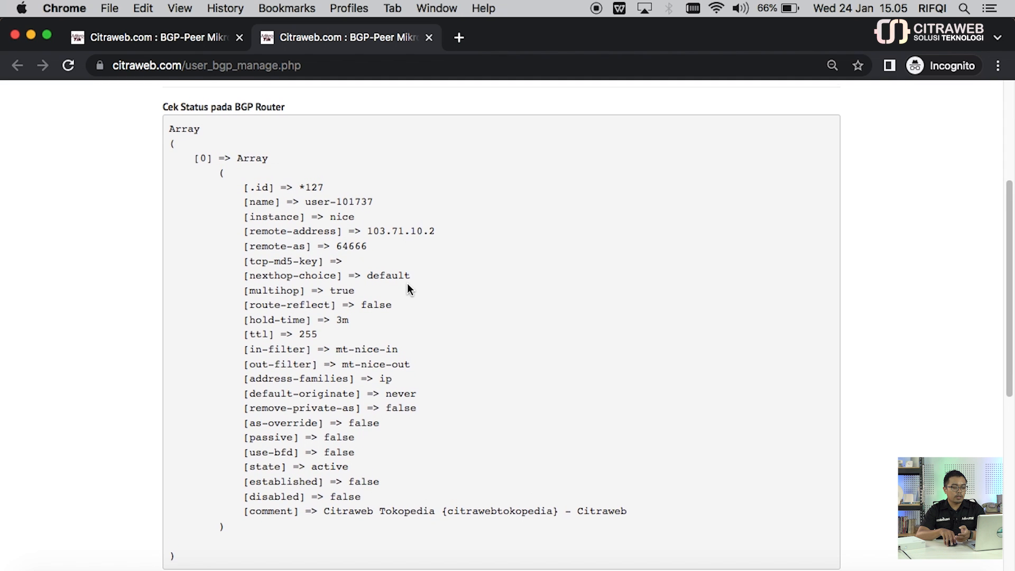
scroll(326, 270, down, 5)
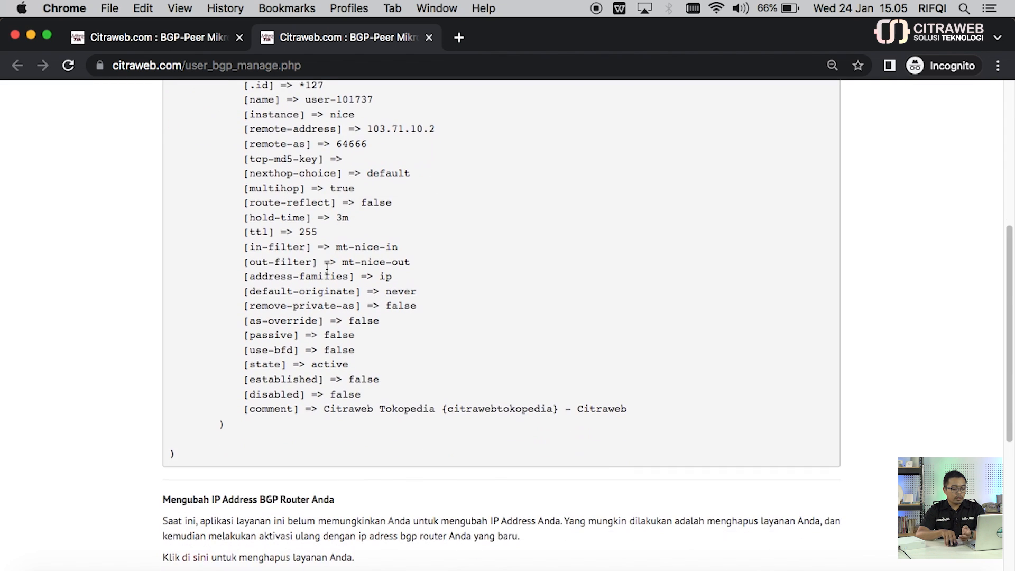
scroll(335, 344, up, 4)
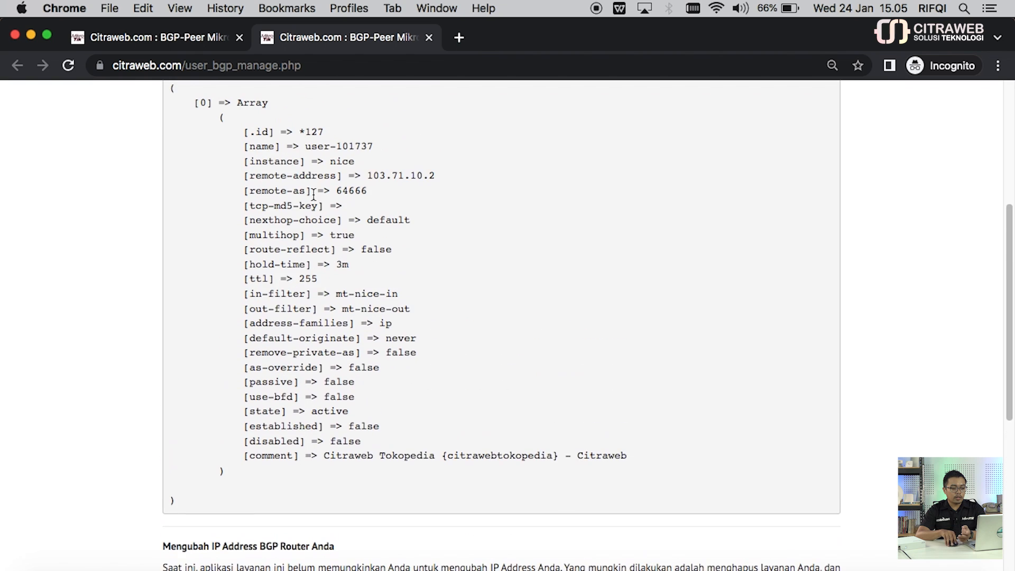
scroll(339, 281, up, 1)
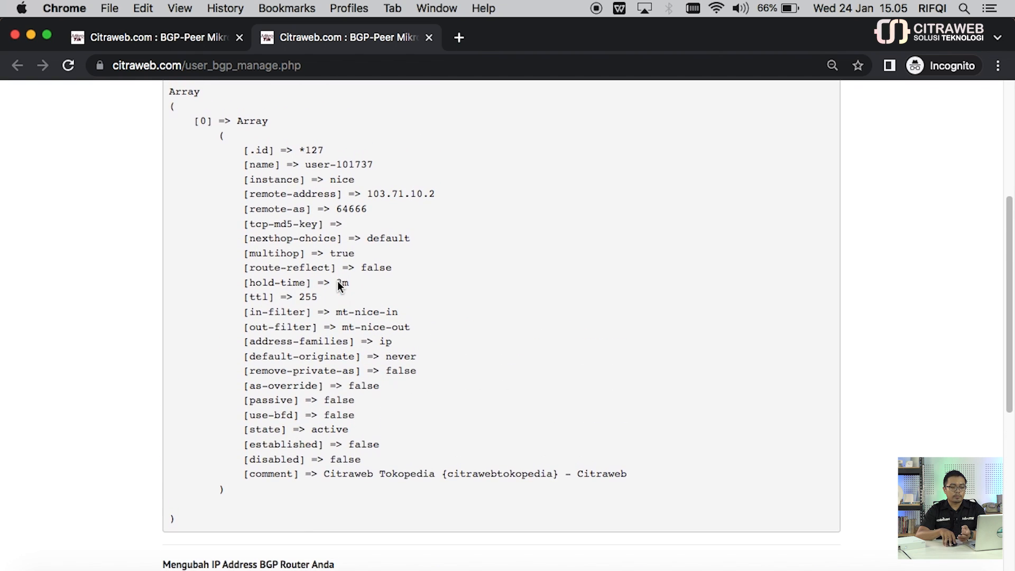
Switch to the BGP-V7 router's WinBox window and examine the destinations and gateways in its IP route list
click(828, 569)
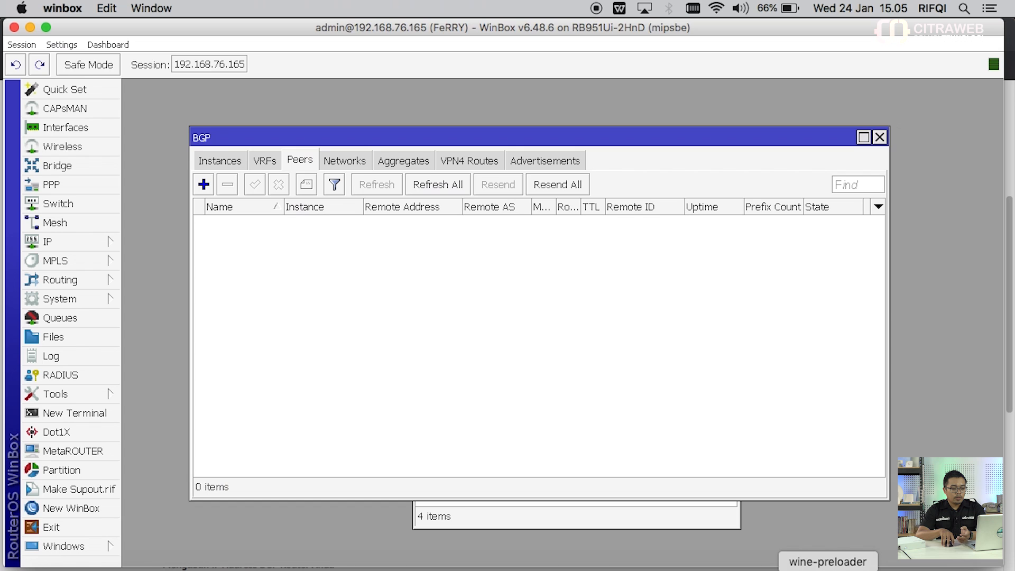
click(791, 568)
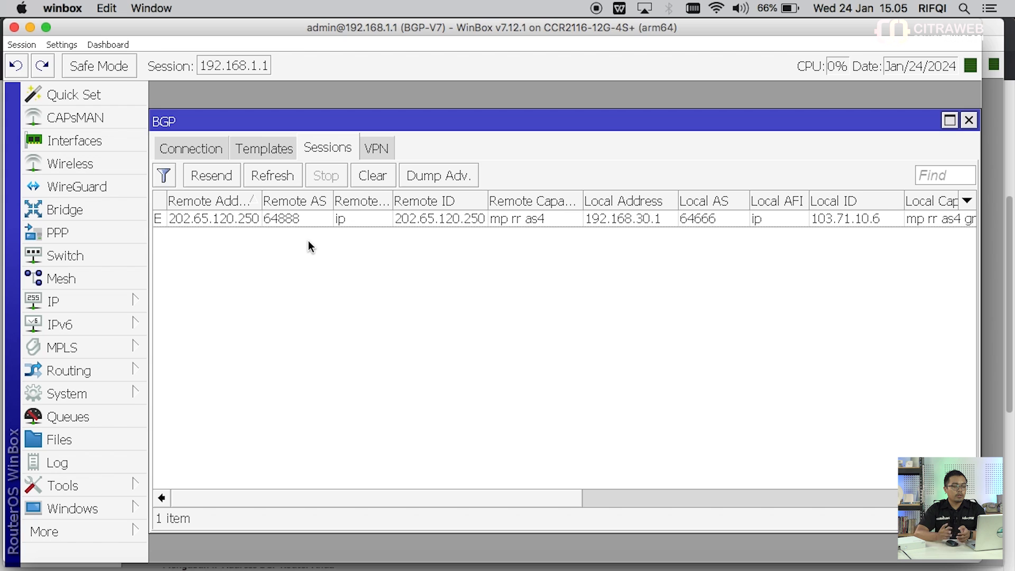
click(95, 299)
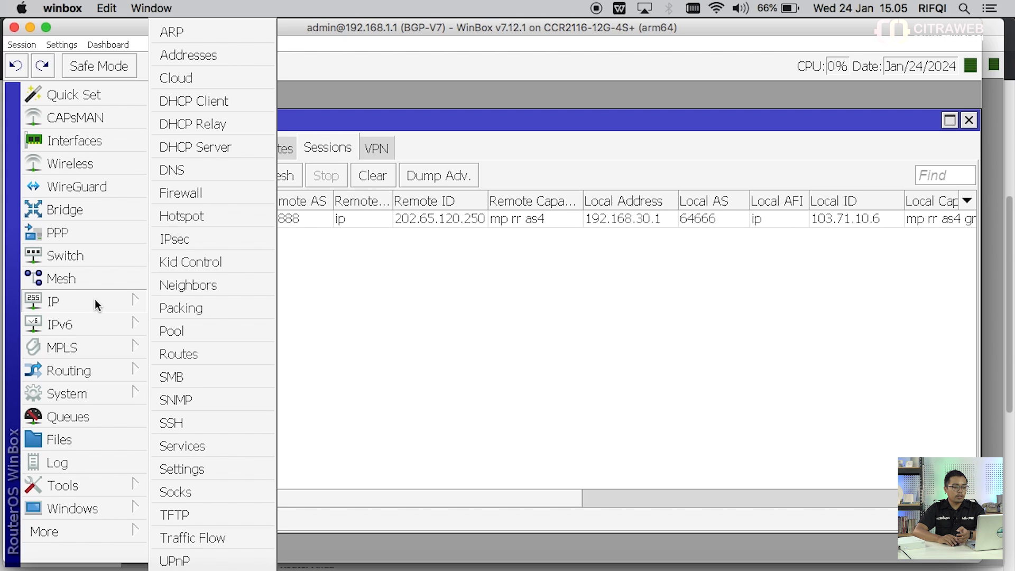
click(192, 354)
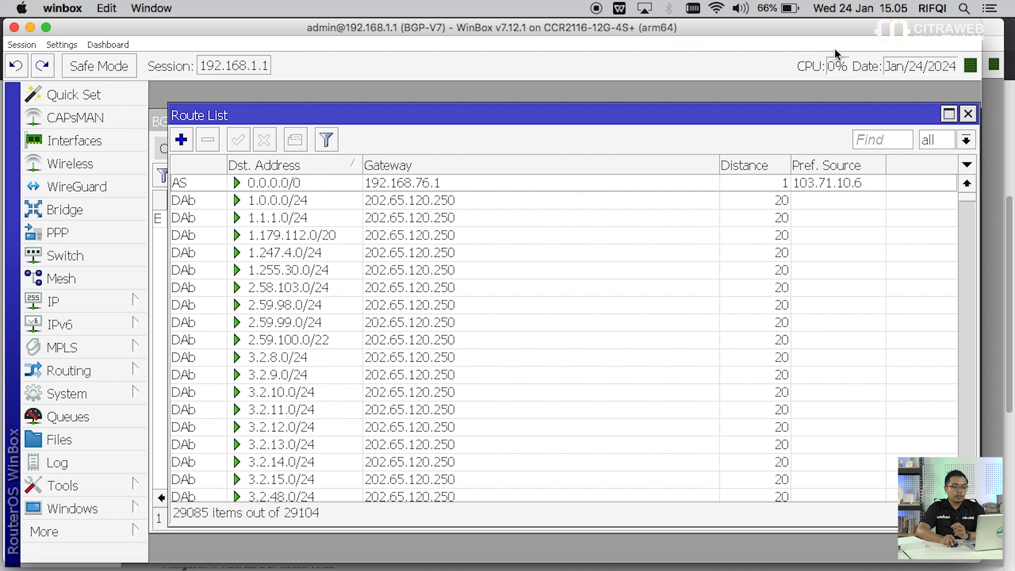
scroll(465, 274, down, 3)
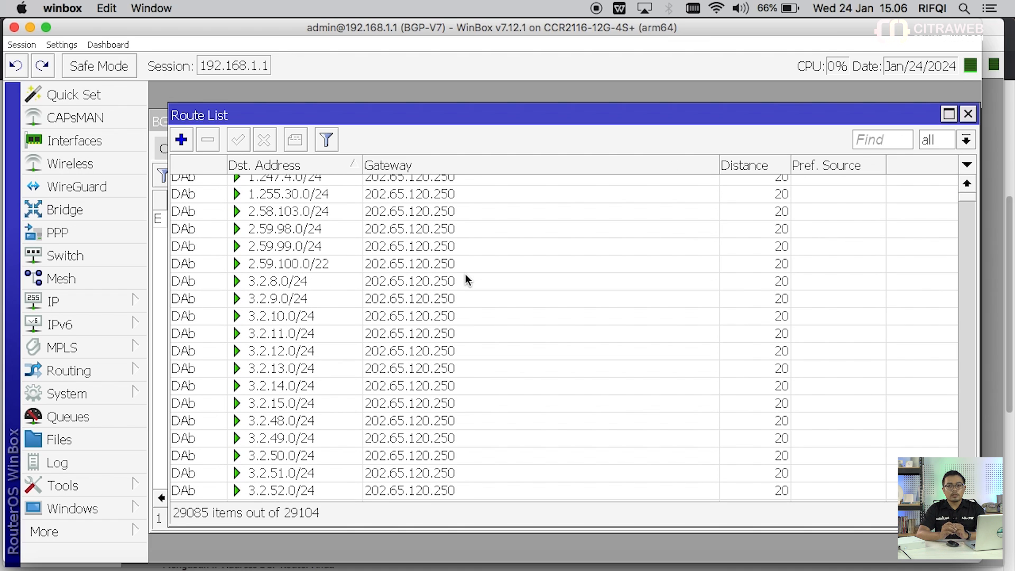